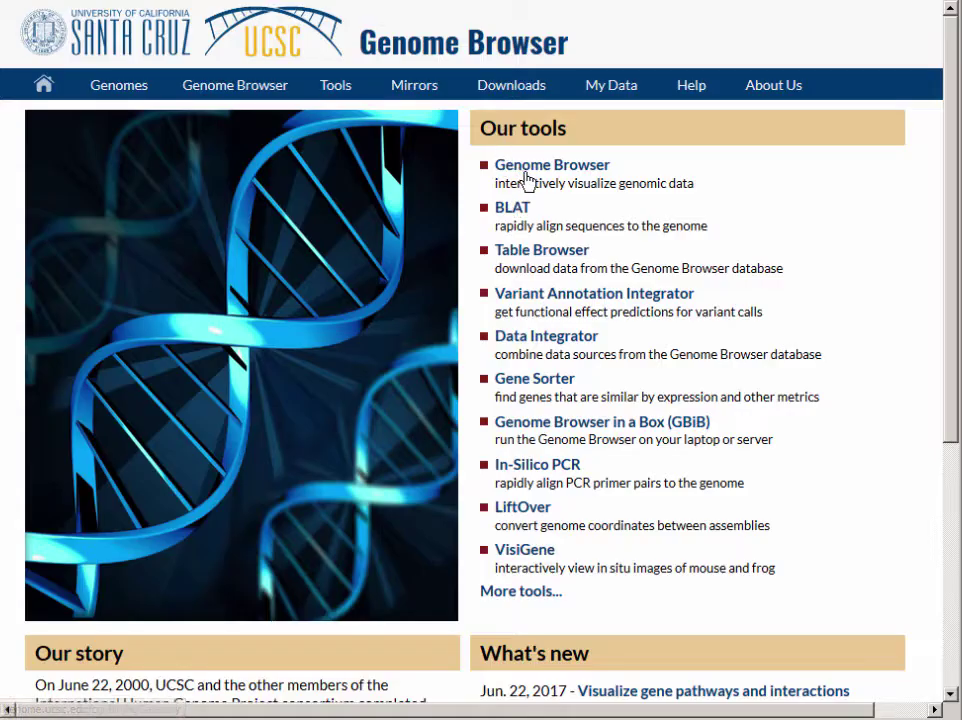
Open the Genome Browser gateway and reset all user settings to their defaults.
{"action": "left_click", "coordinate": [532, 176]}
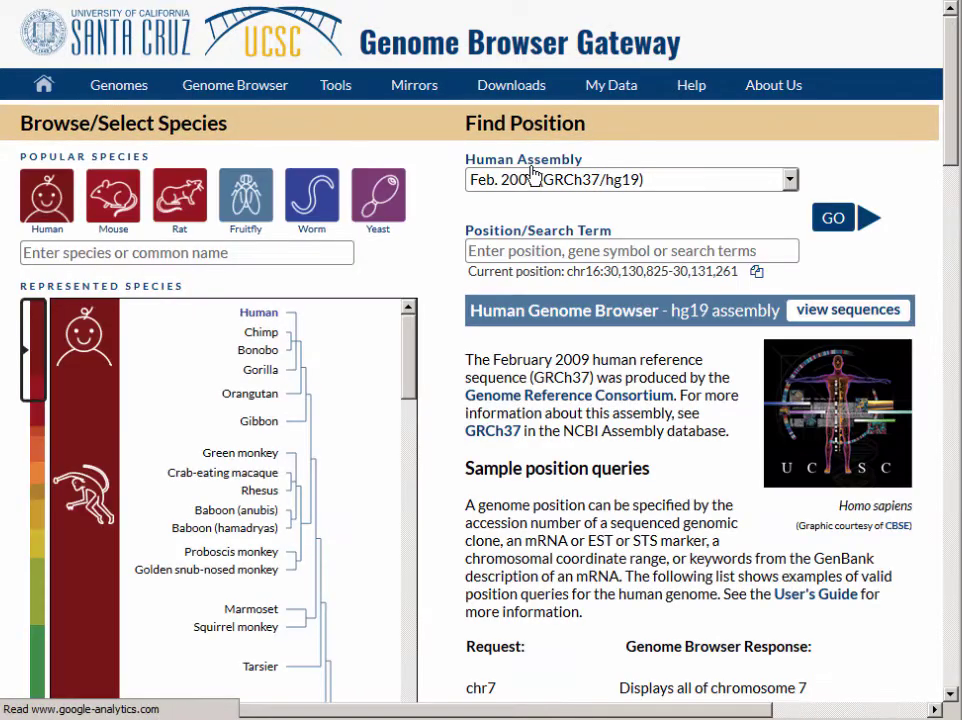
{"action": "mouse_move", "coordinate": [265, 112]}
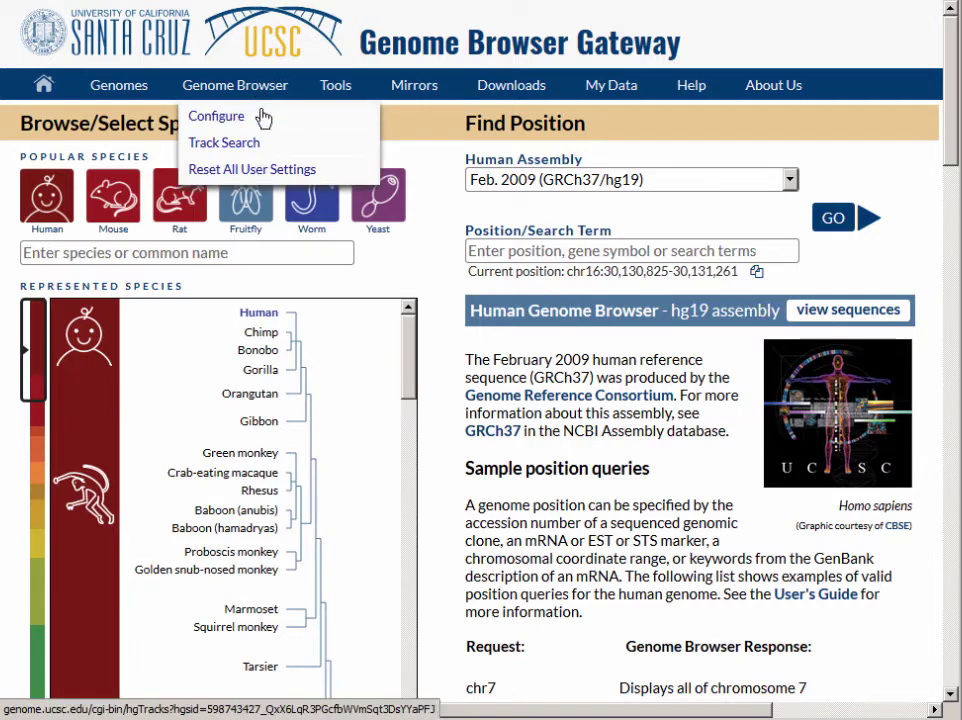
{"action": "left_click", "coordinate": [264, 170]}
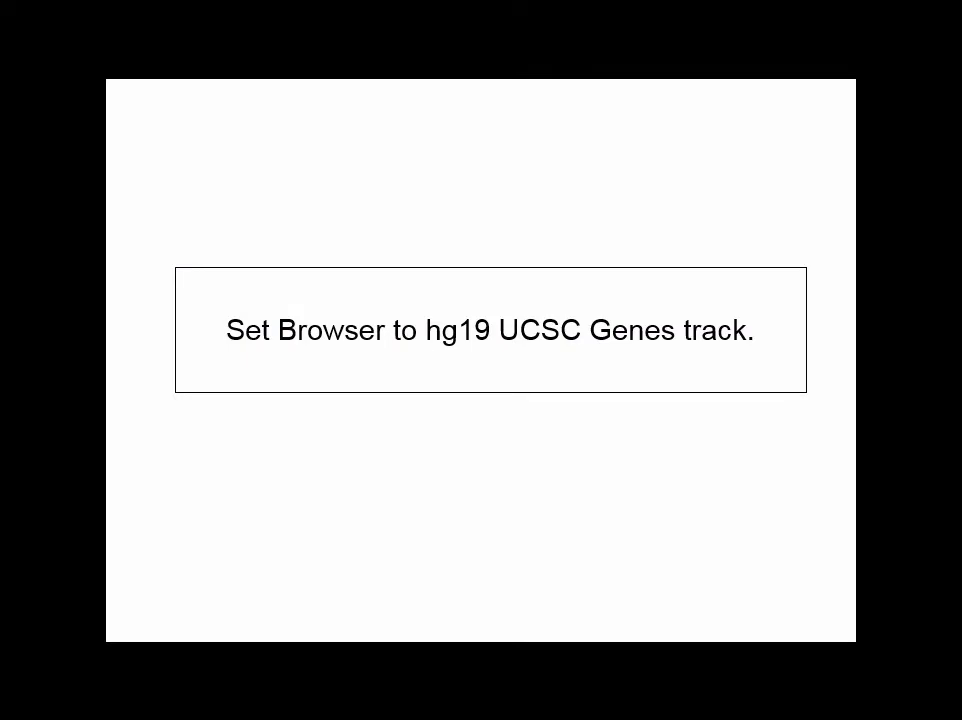
Switch the human assembly to Feb. 2009 (GRCh37/hg19) and open the browser.
{"action": "left_click", "coordinate": [706, 186]}
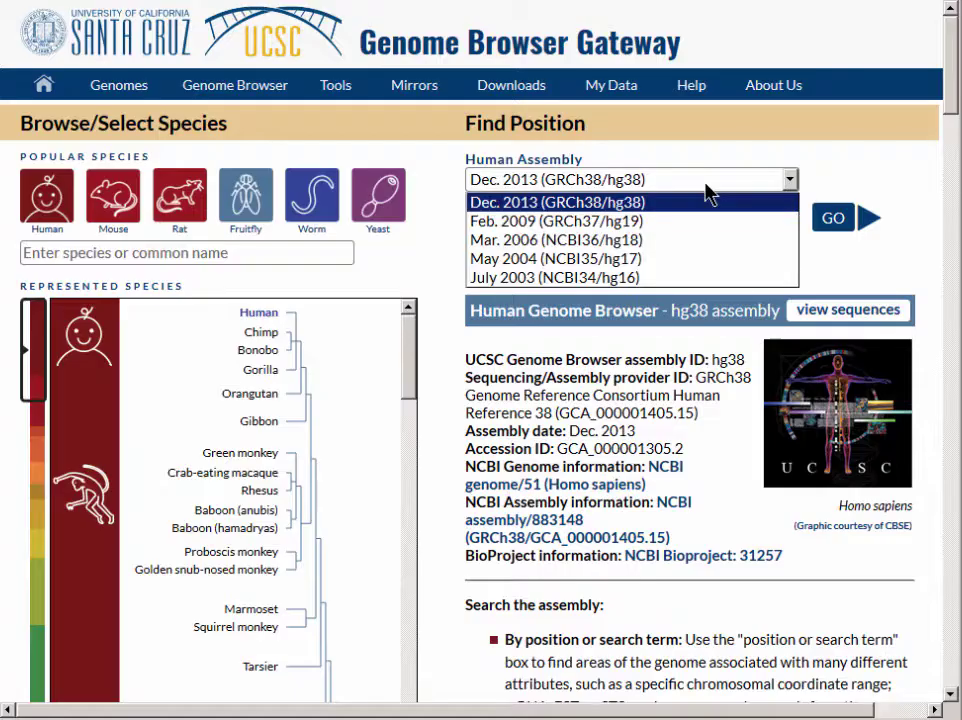
{"action": "left_click", "coordinate": [670, 221]}
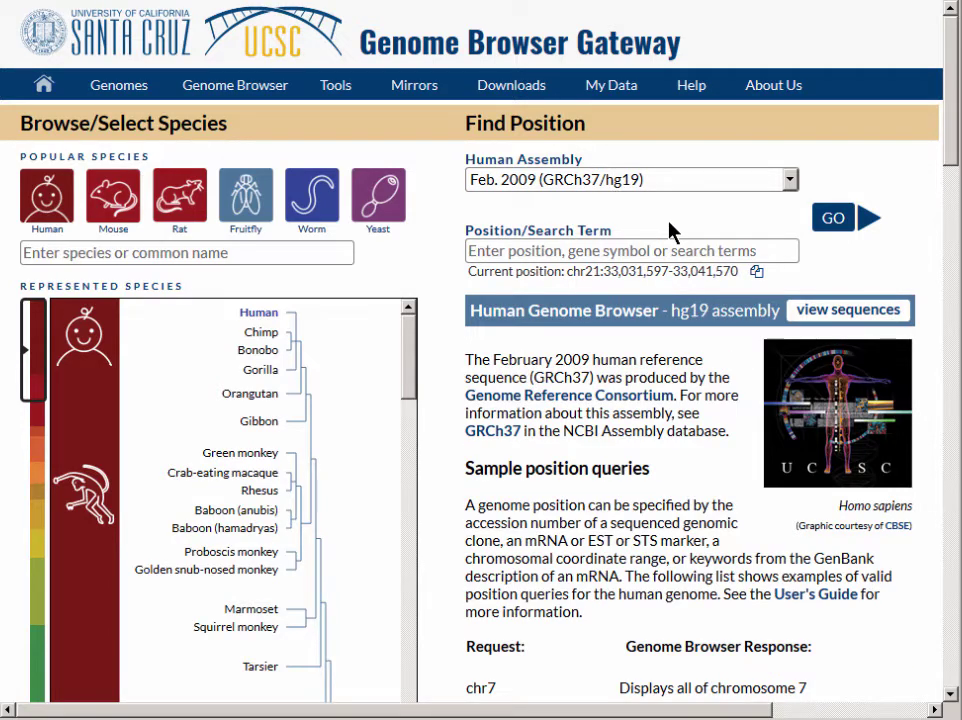
{"action": "left_click", "coordinate": [846, 224]}
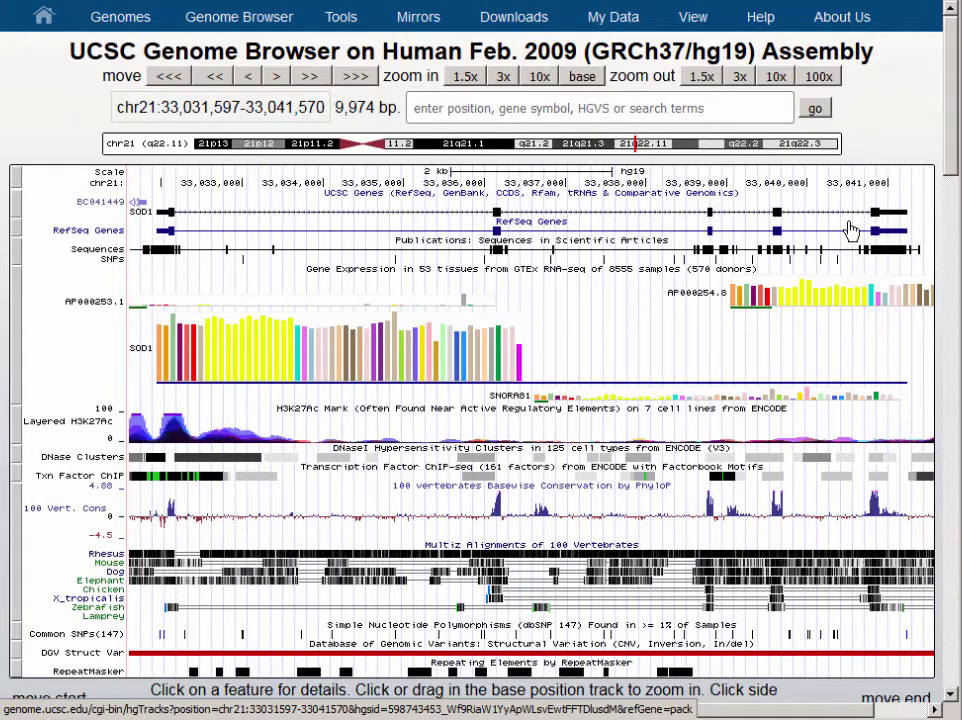
Hide all tracks, then show only UCSC Genes in pack mode.
{"action": "left_click_drag", "start_coordinate": [955, 117], "coordinate": [951, 161]}
{"action": "left_click", "coordinate": [348, 559]}
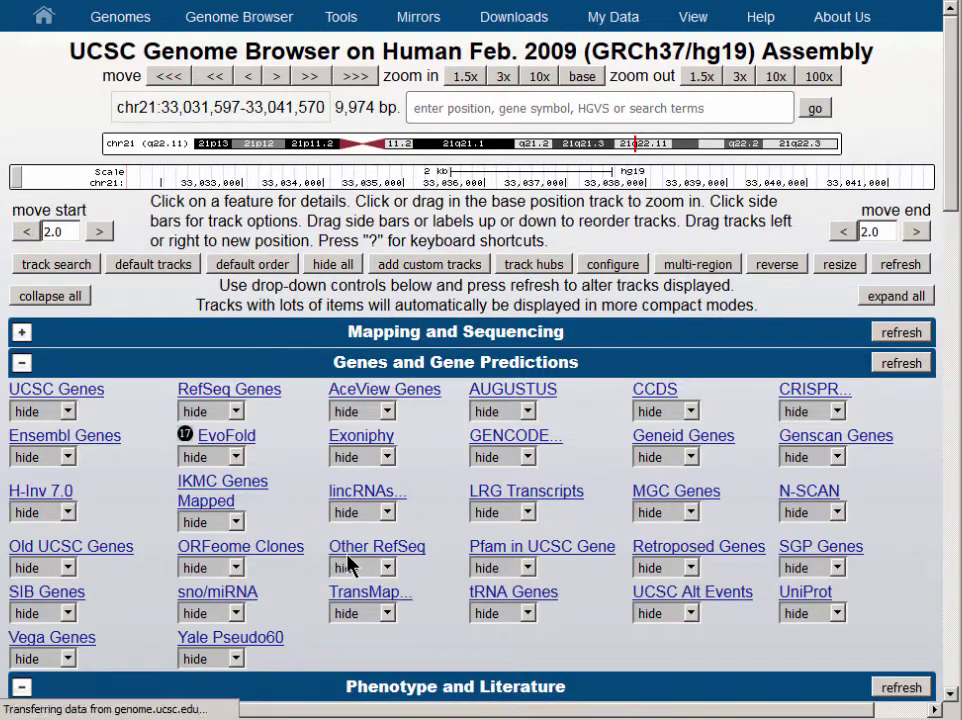
{"action": "left_click", "coordinate": [67, 411]}
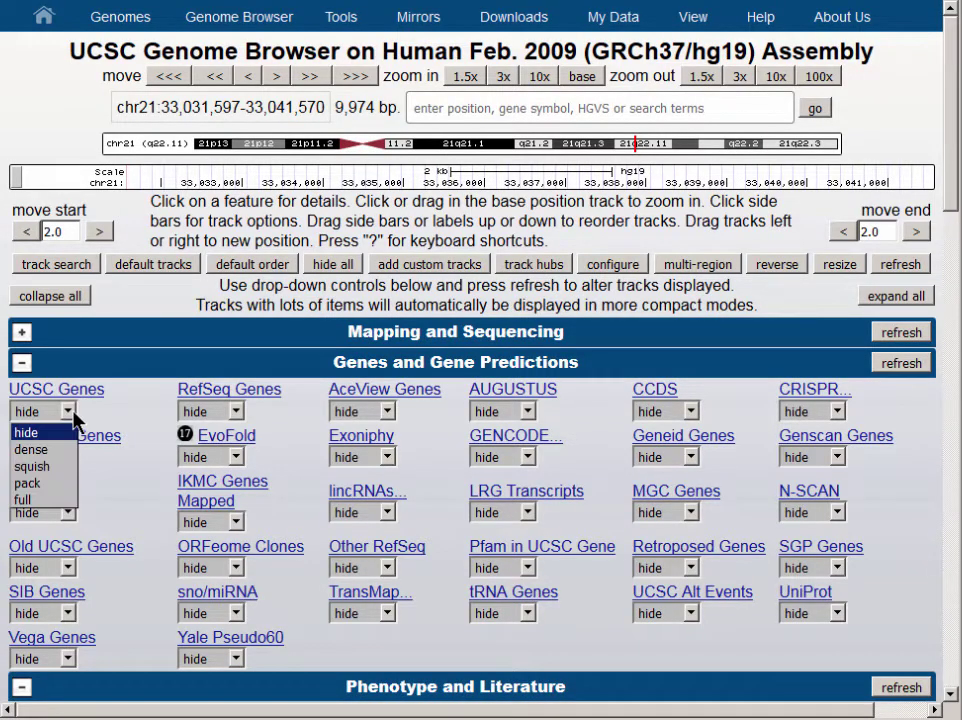
{"action": "left_click", "coordinate": [61, 485]}
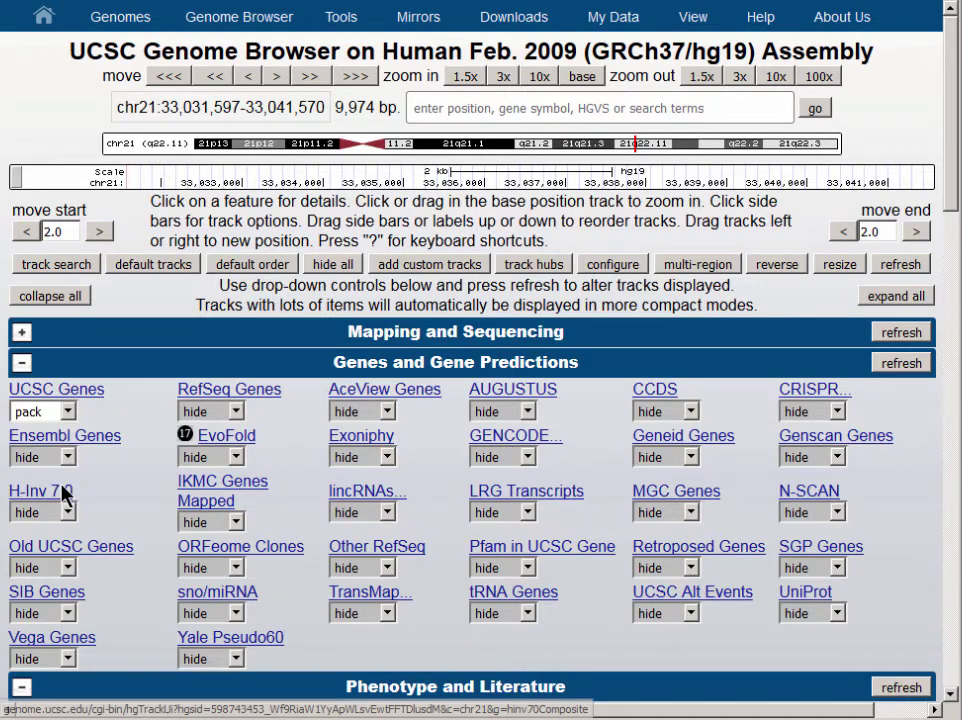
{"action": "left_click", "coordinate": [903, 363]}
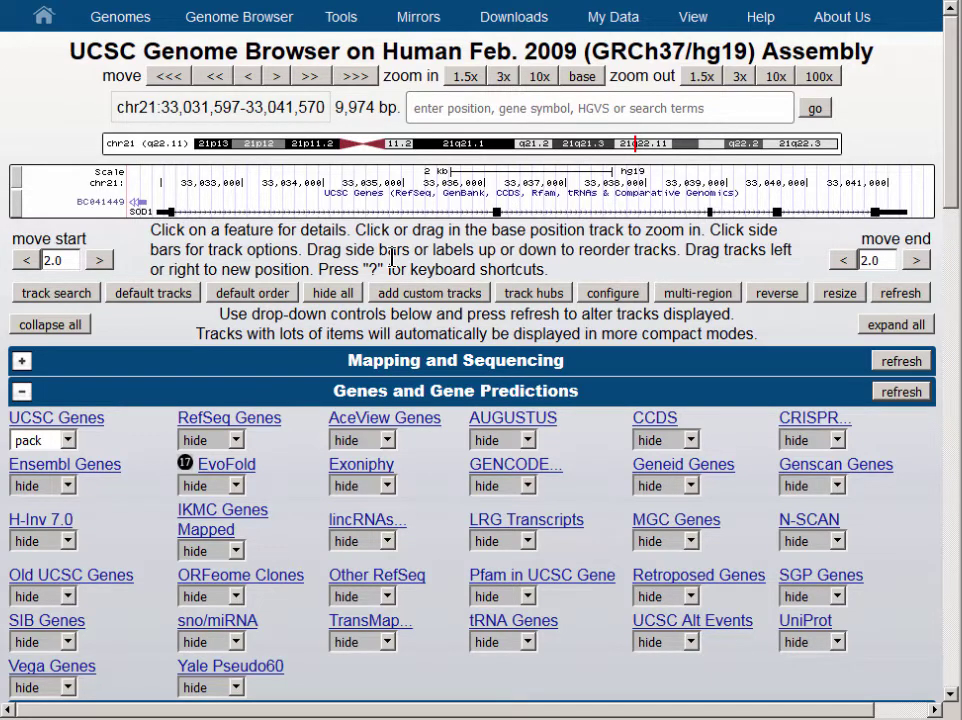
{"action": "left_click", "coordinate": [571, 108]}
Search for cyp2d6 and go to CYP2D6 at chr22:42,522,501-42,526,883.
{"action": "type", "text": "cyp2"}
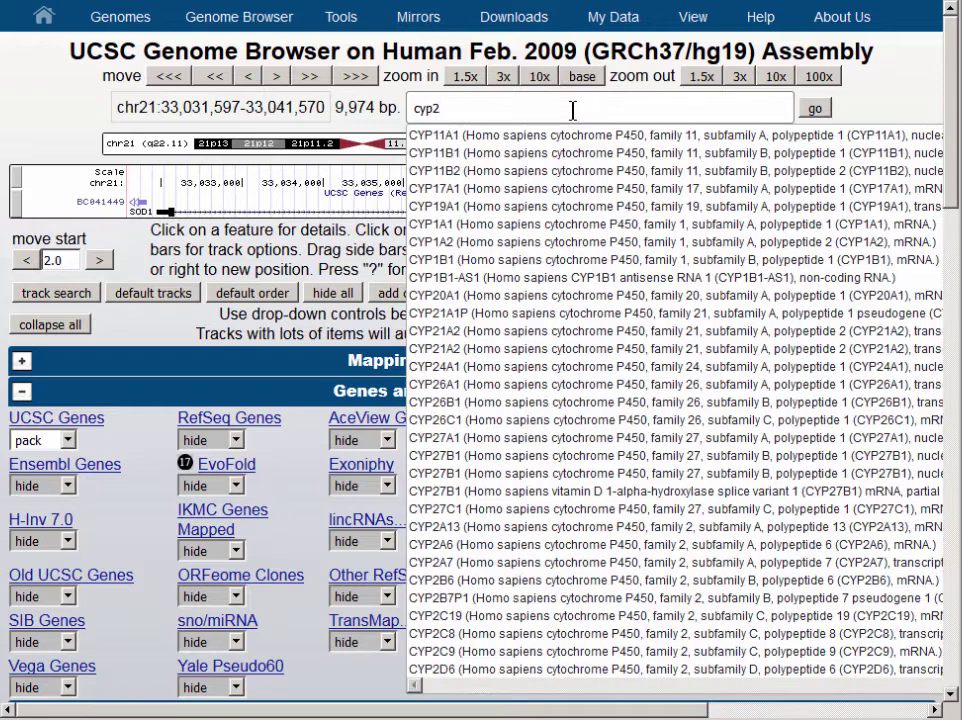
{"action": "type", "text": "d6"}
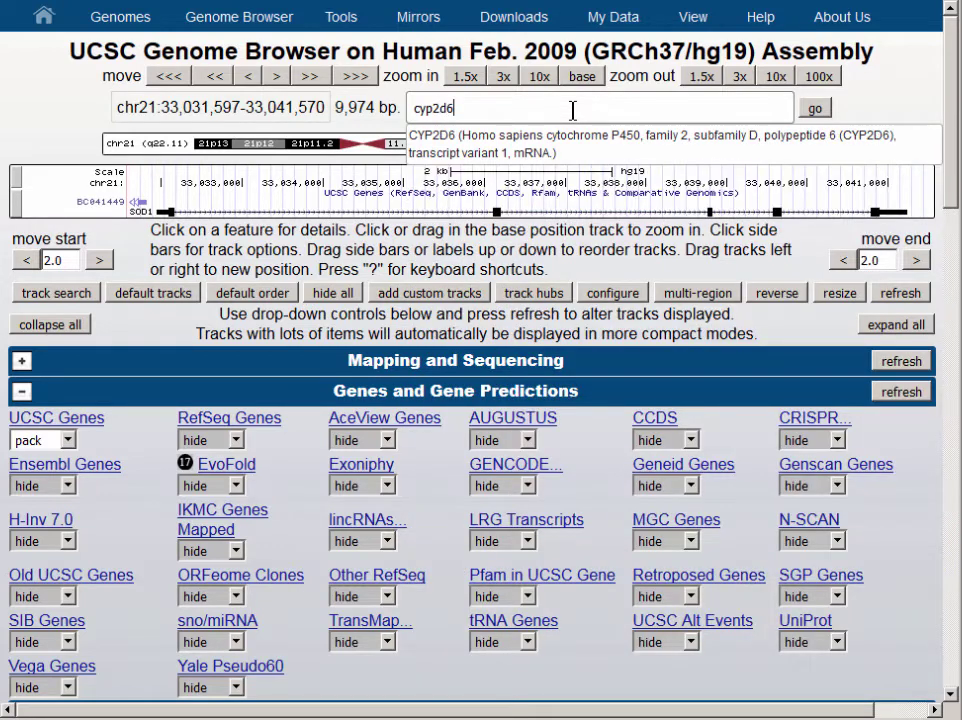
{"action": "left_click", "coordinate": [519, 153]}
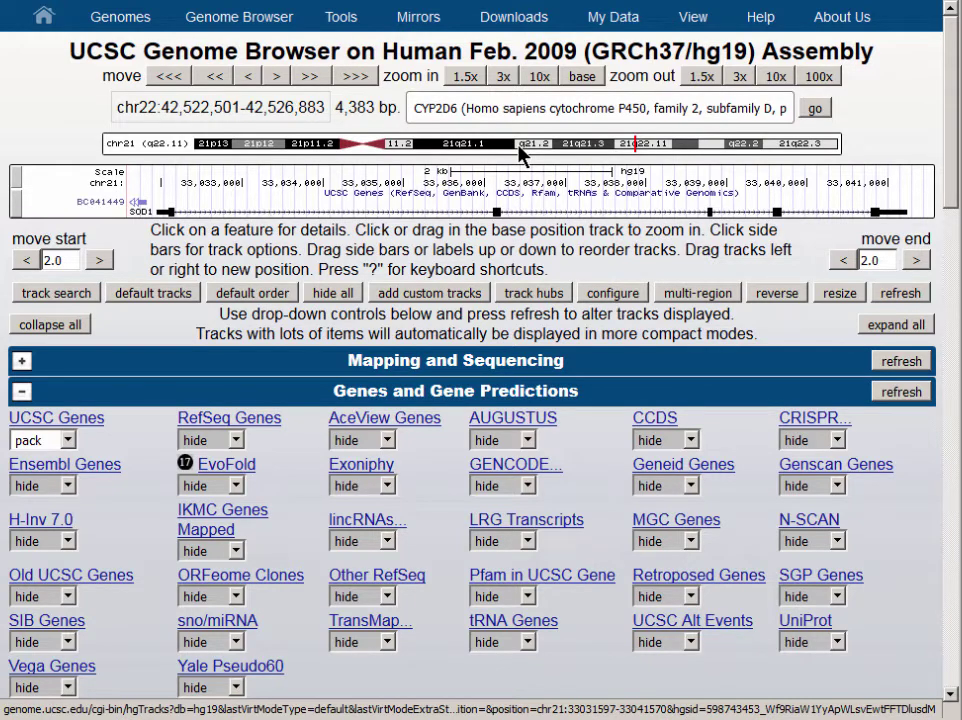
{"action": "left_click", "coordinate": [815, 110]}
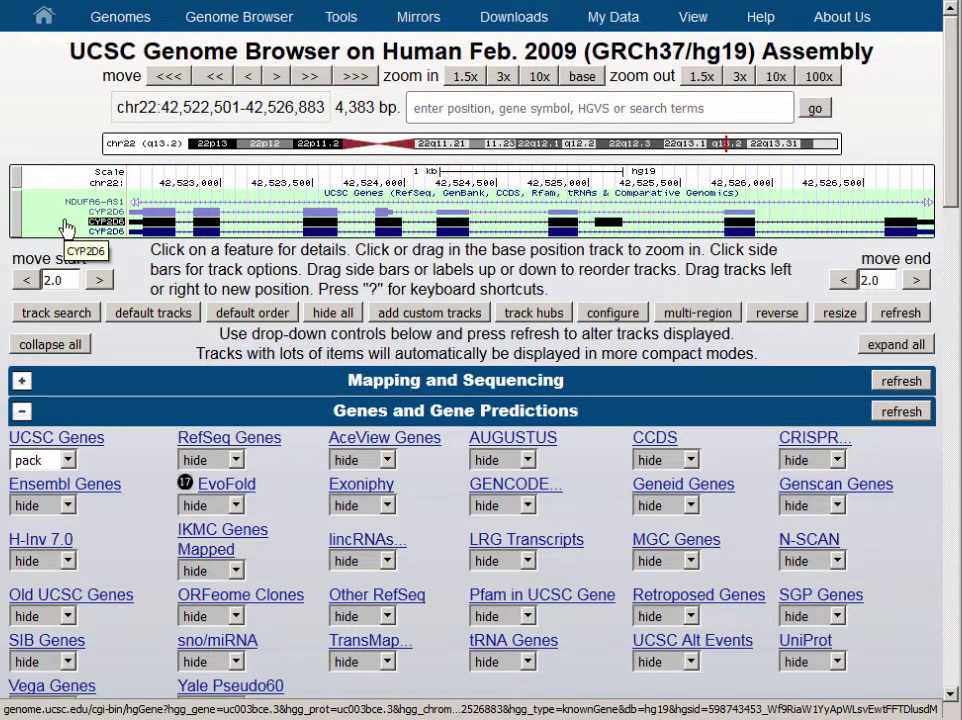
Set UCSC Genes to dense and zoom out 10x to chr22:42,502,777-42,546,606.
{"action": "right_click", "coordinate": [67, 226]}
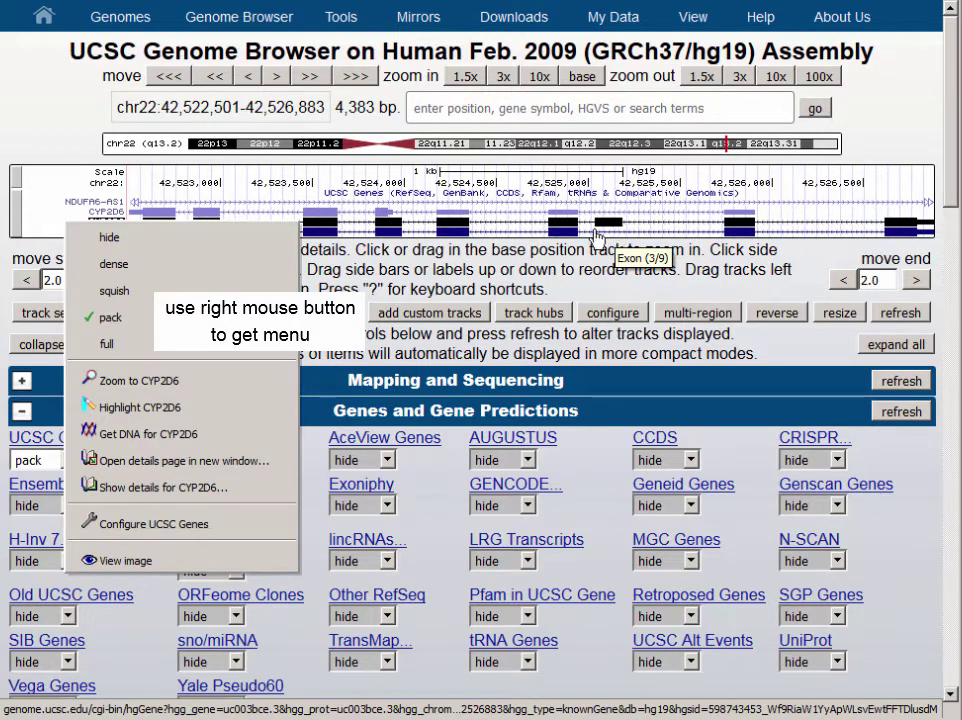
{"action": "left_click", "coordinate": [175, 272]}
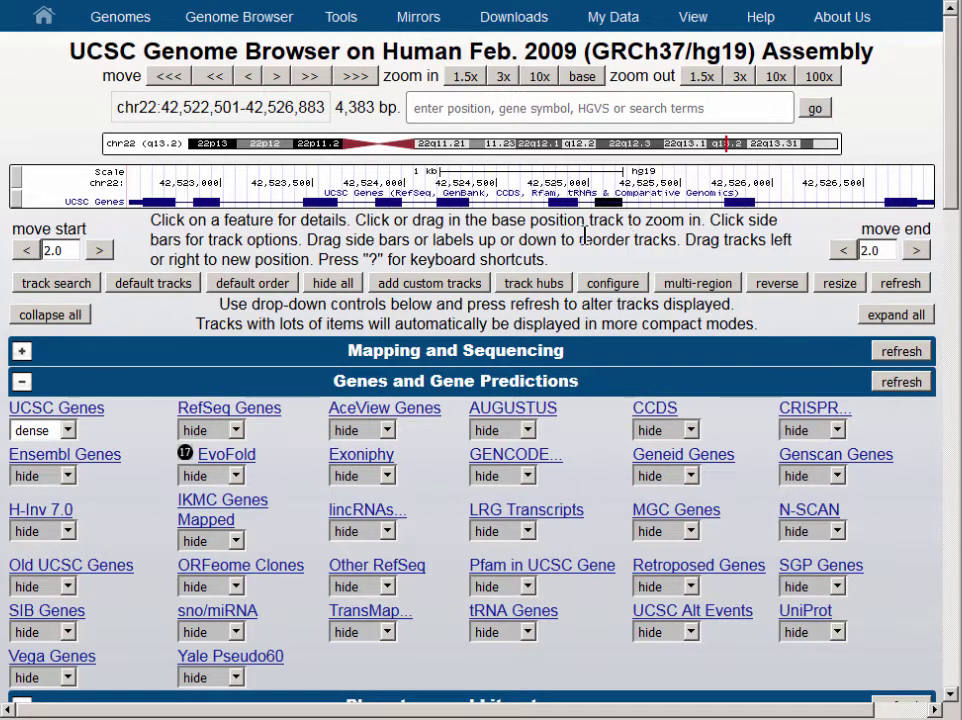
{"action": "left_click", "coordinate": [618, 211]}
{"action": "left_click", "coordinate": [774, 78]}
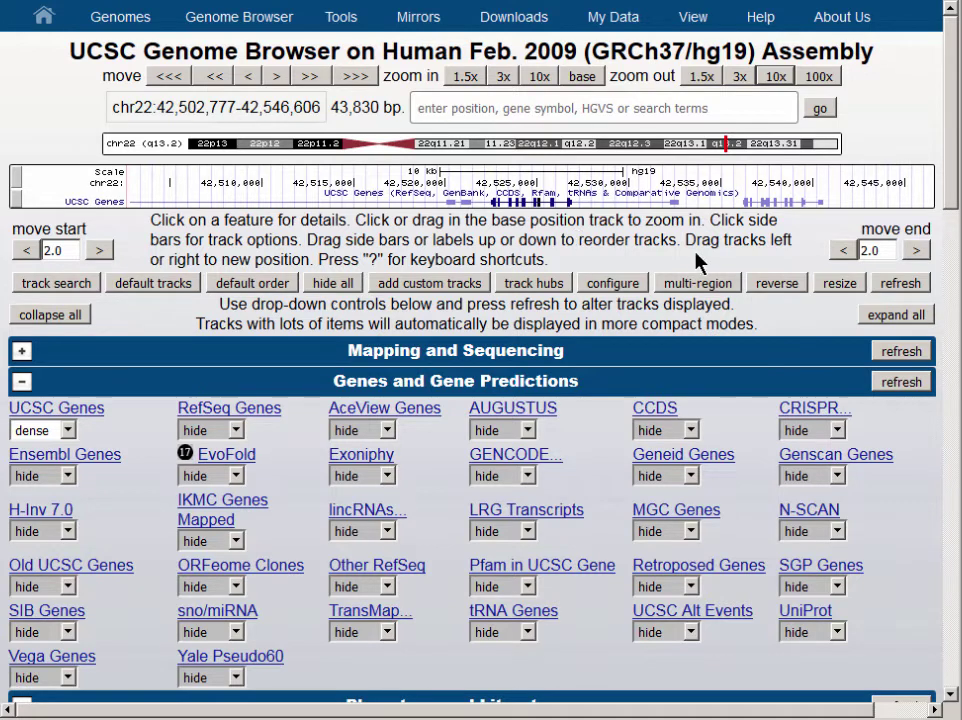
Switch UCSC Genes to pack, then full, and finally squish display.
{"action": "right_click", "coordinate": [51, 197]}
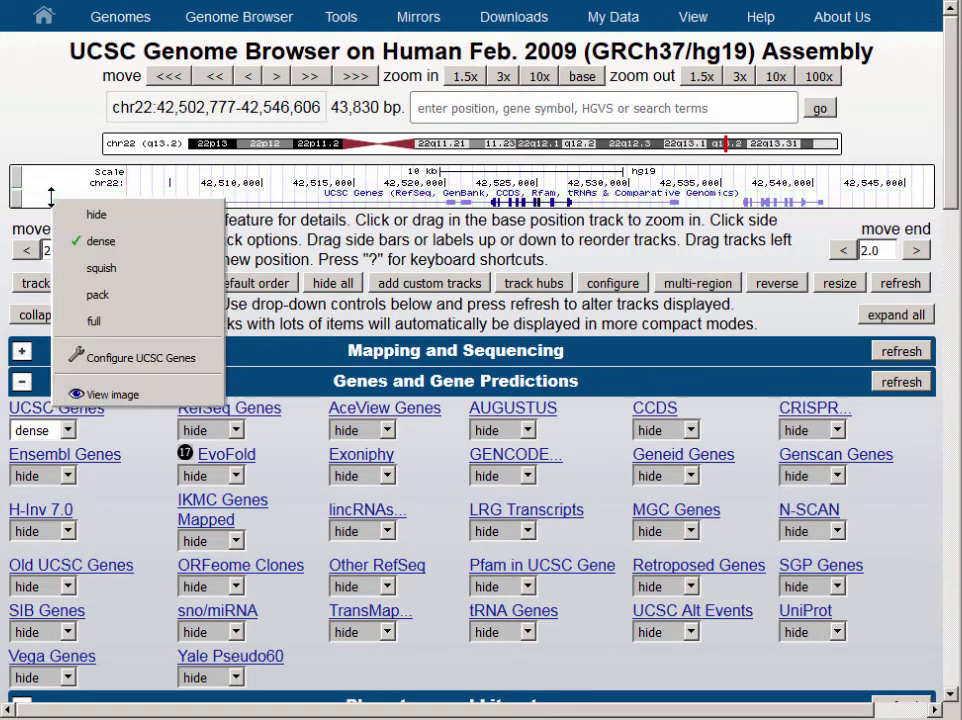
{"action": "left_click", "coordinate": [100, 306]}
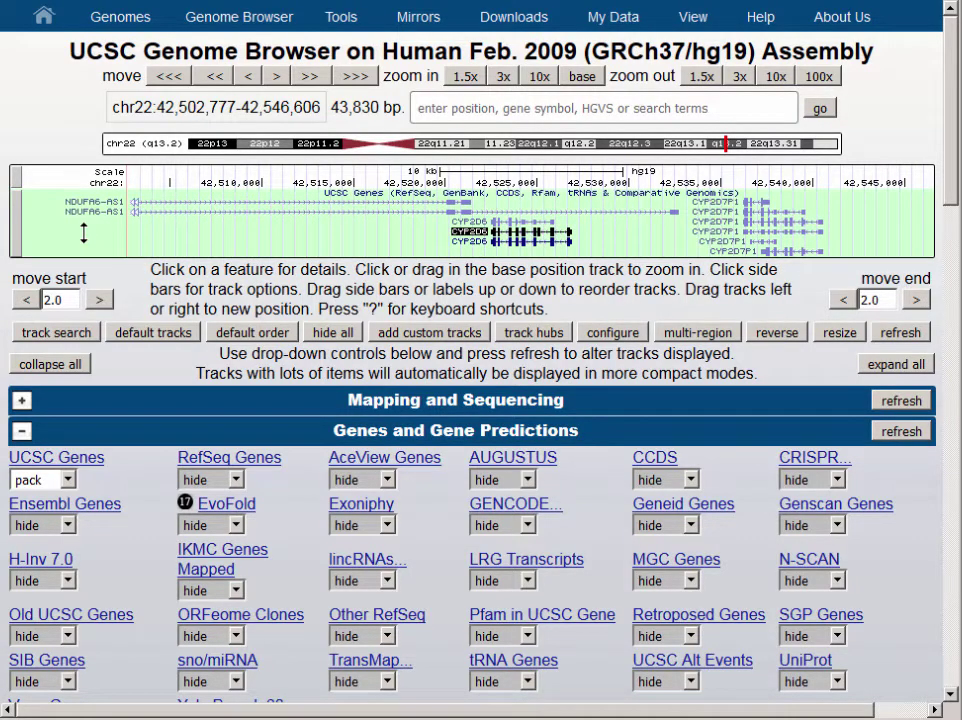
{"action": "right_click", "coordinate": [87, 237]}
{"action": "left_click", "coordinate": [110, 357]}
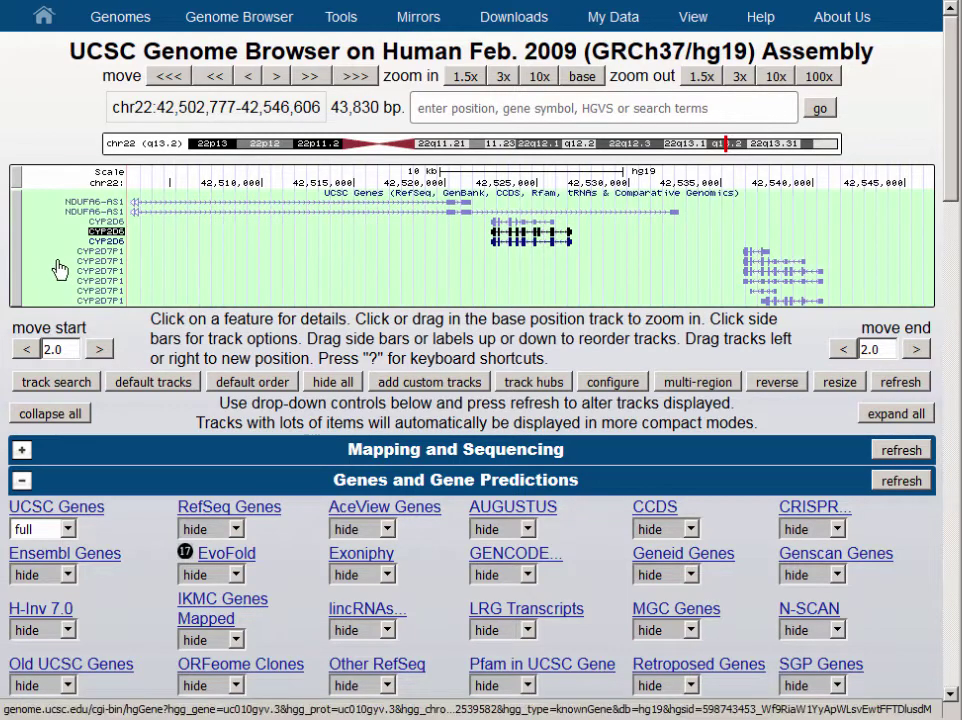
{"action": "right_click", "coordinate": [58, 266]}
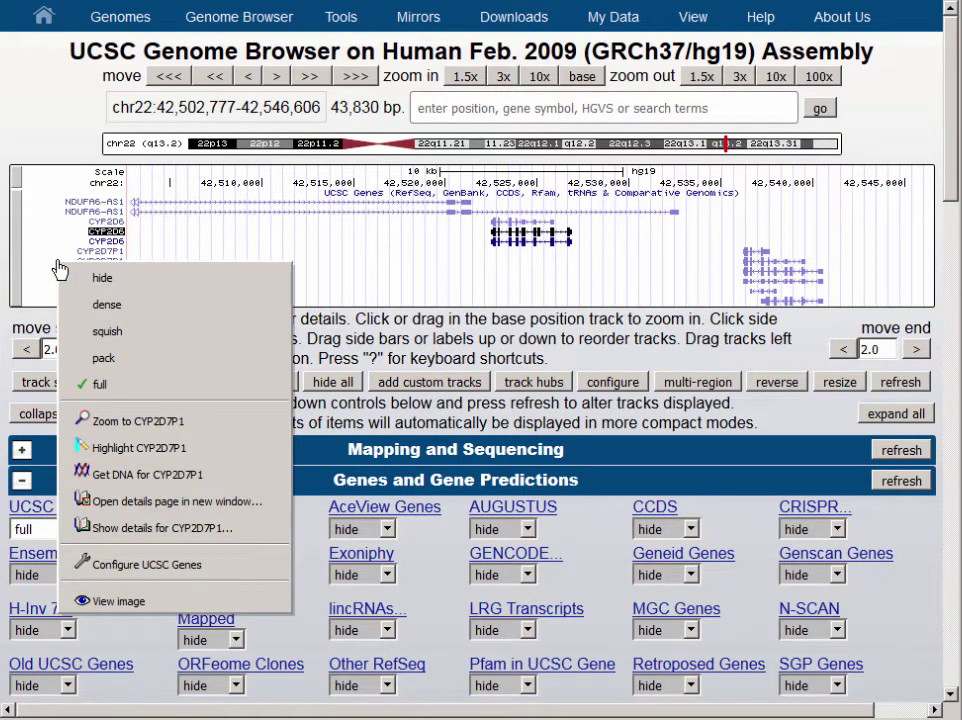
{"action": "left_click", "coordinate": [124, 341]}
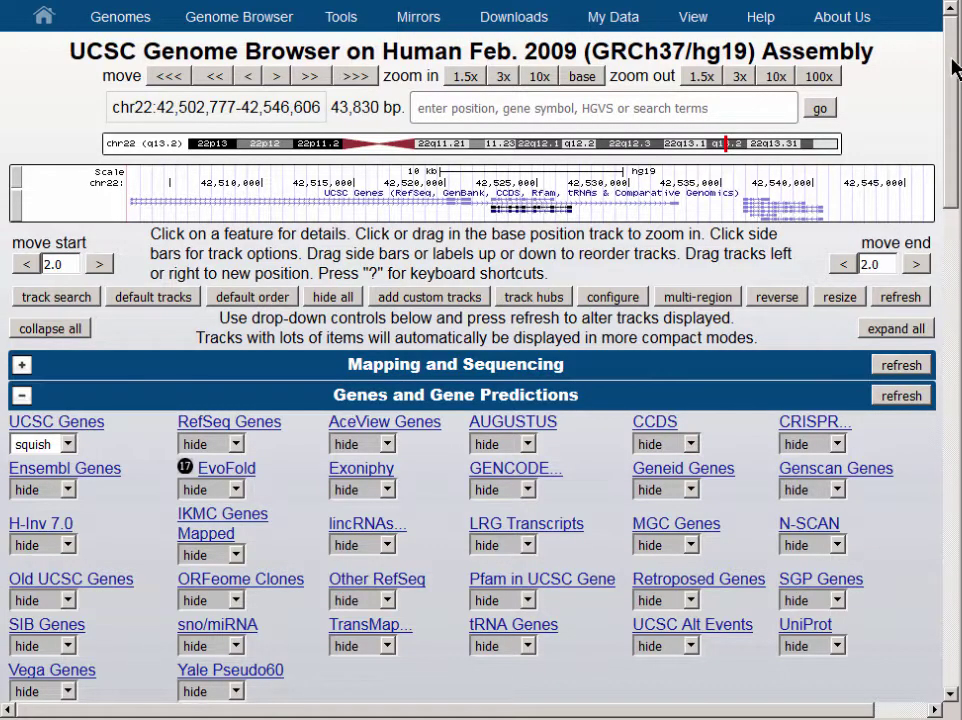
In the Variation section, set All SNPs(147) to pack and refresh.
{"action": "left_click_drag", "start_coordinate": [955, 70], "coordinate": [927, 619]}
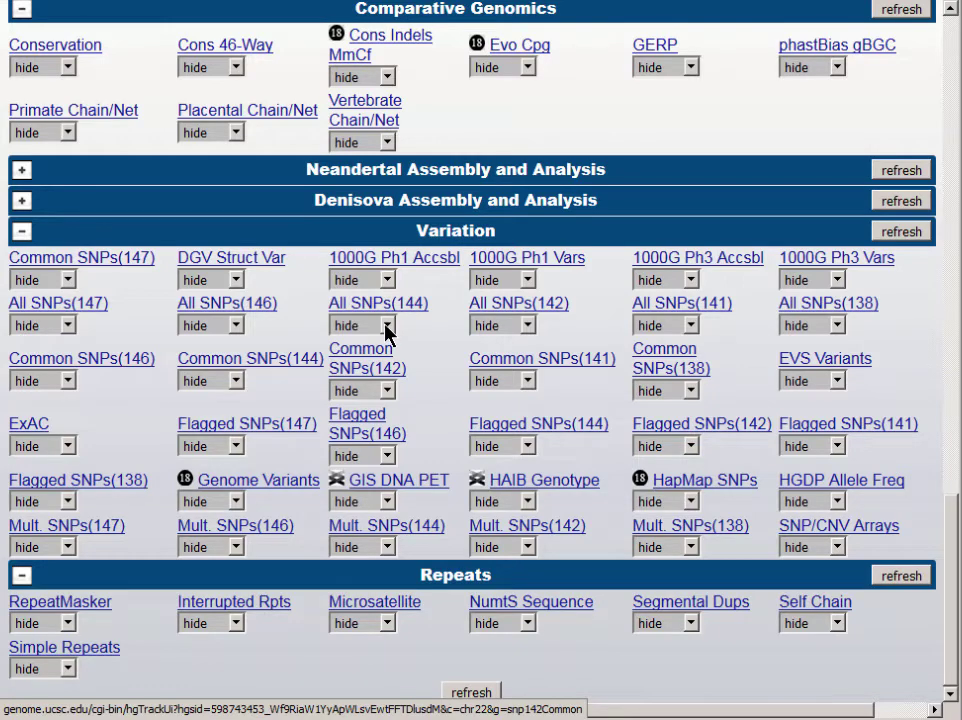
{"action": "left_click", "coordinate": [72, 327]}
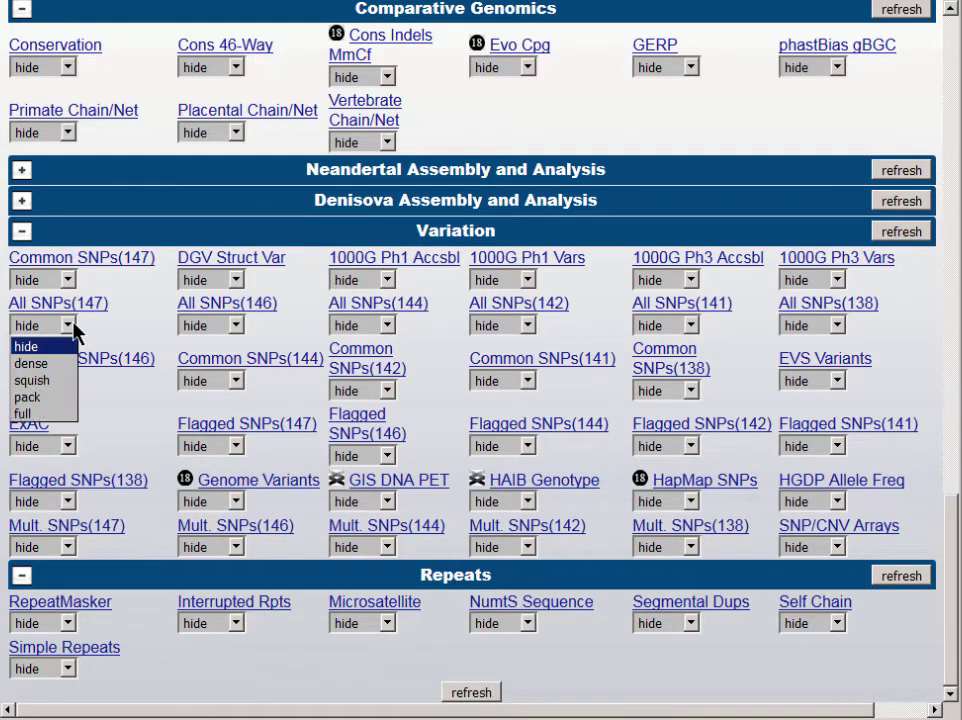
{"action": "left_click", "coordinate": [63, 401]}
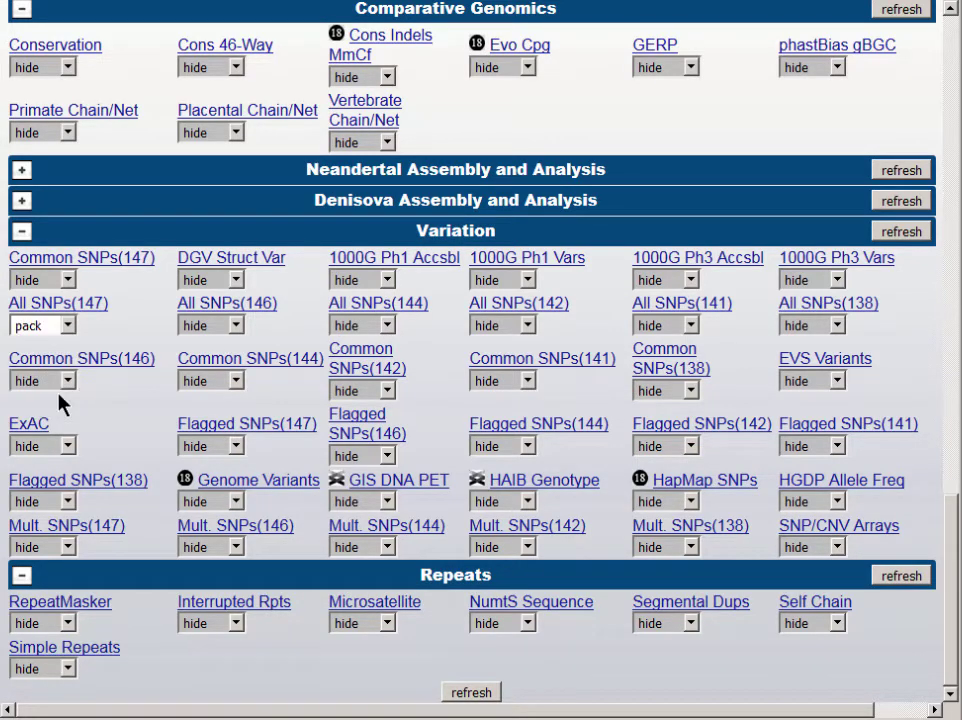
{"action": "left_click", "coordinate": [903, 233]}
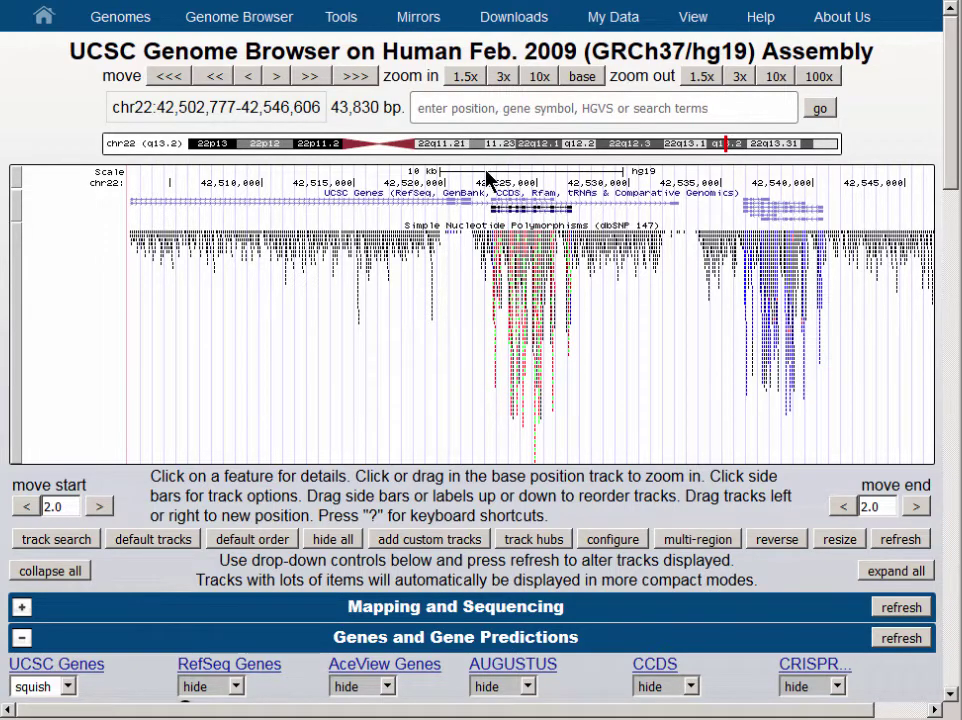
Zoom to 42,522,140-42,527,511, show SNPs in full, then zoom to chr22:42,523,400-42,523,808.
{"action": "left_click_drag", "start_coordinate": [485, 180], "coordinate": [581, 175]}
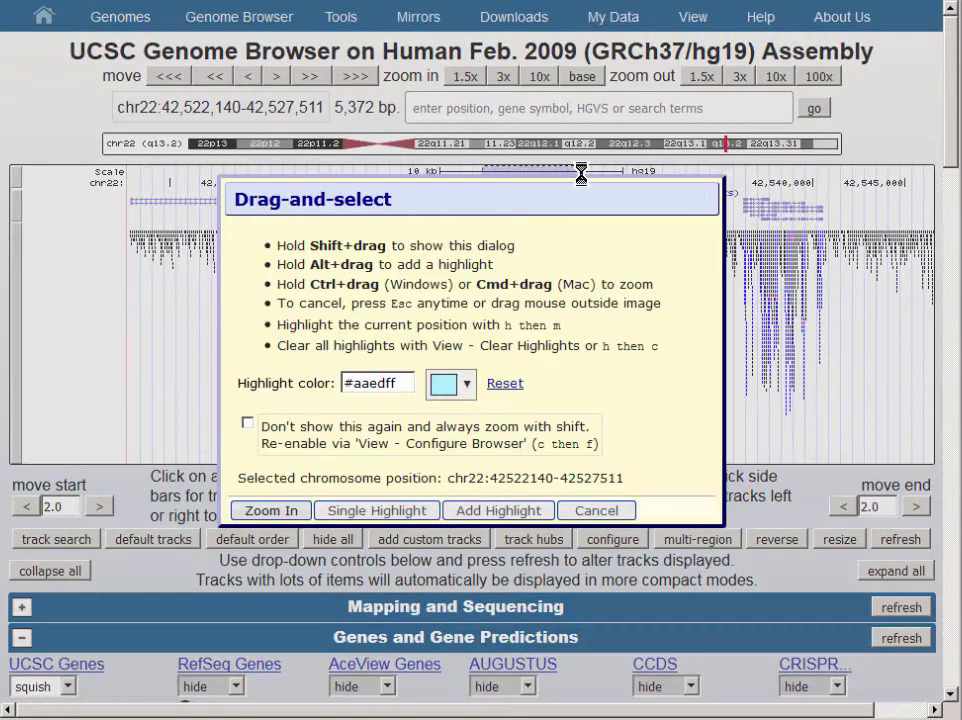
{"action": "left_click", "coordinate": [272, 512]}
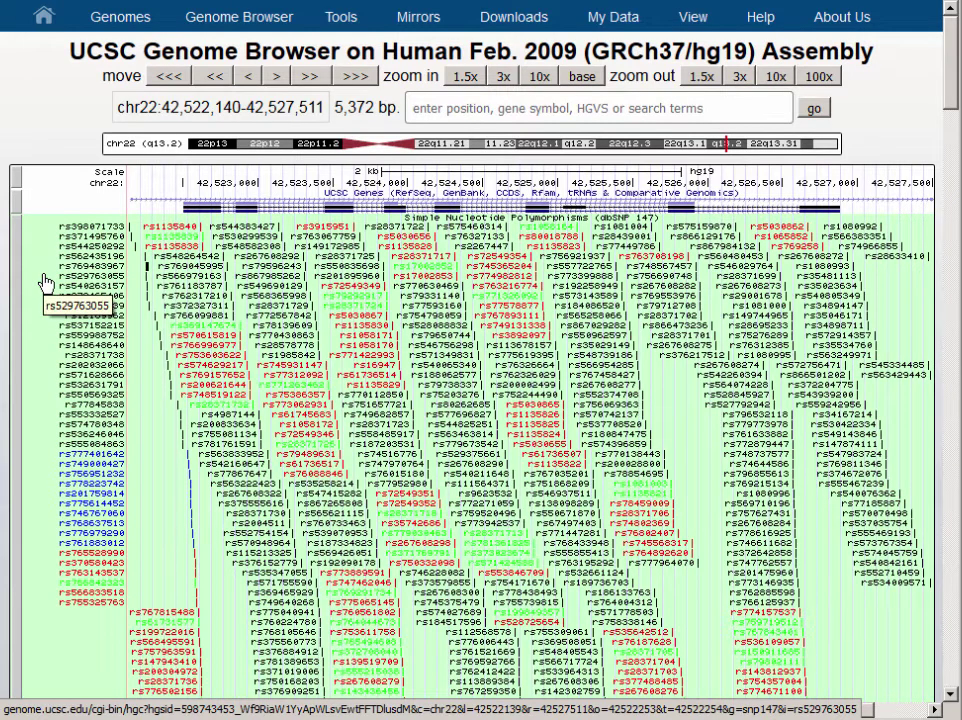
{"action": "right_click", "coordinate": [45, 283]}
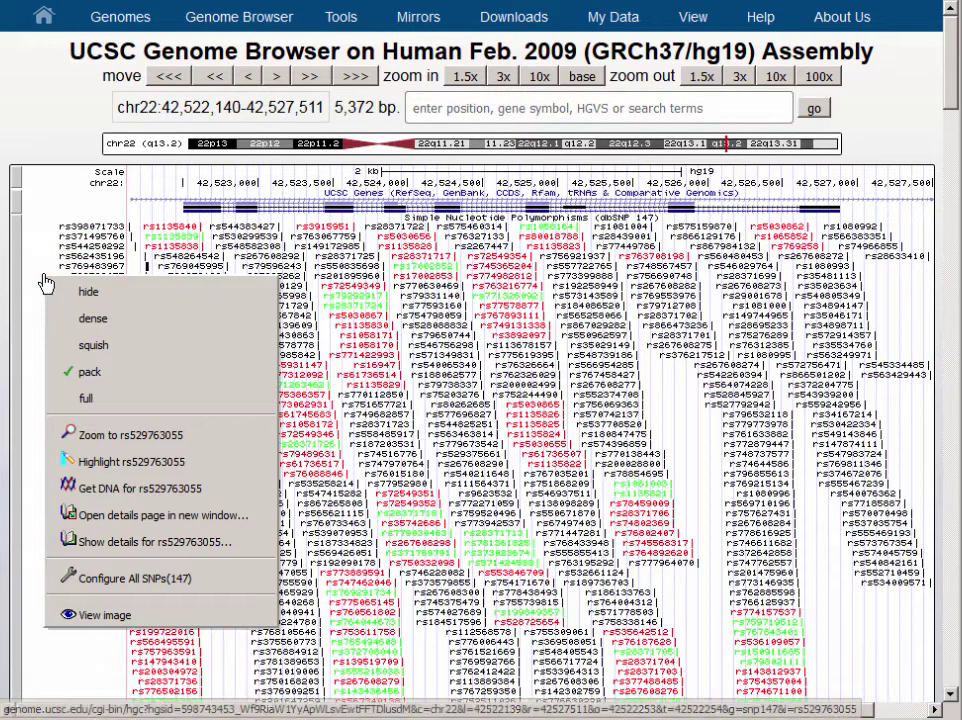
{"action": "left_click", "coordinate": [99, 400]}
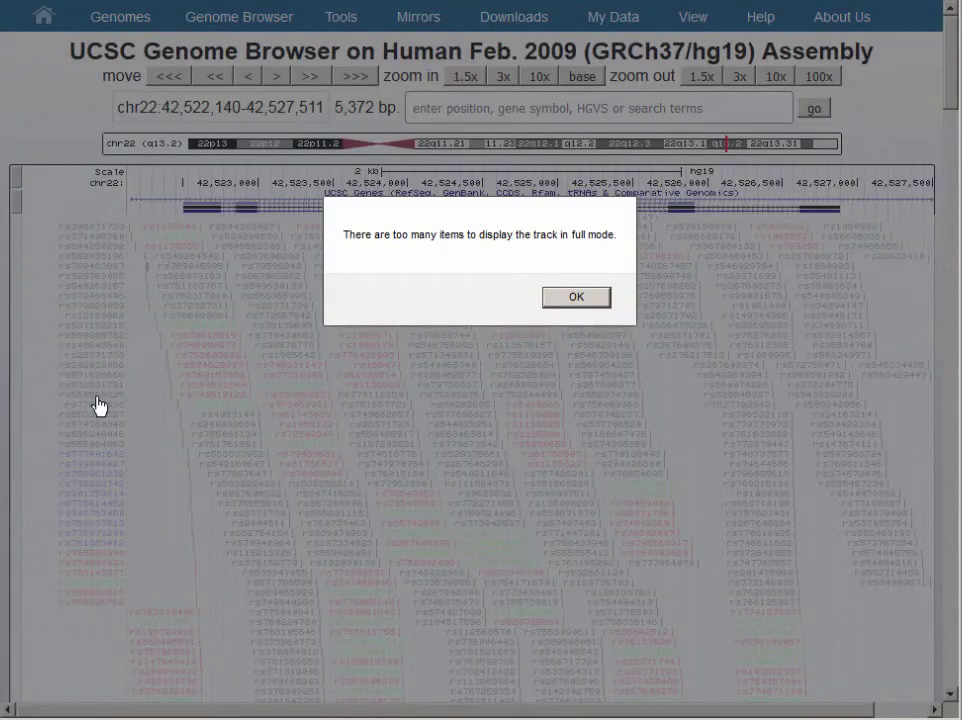
{"action": "left_click", "coordinate": [590, 300]}
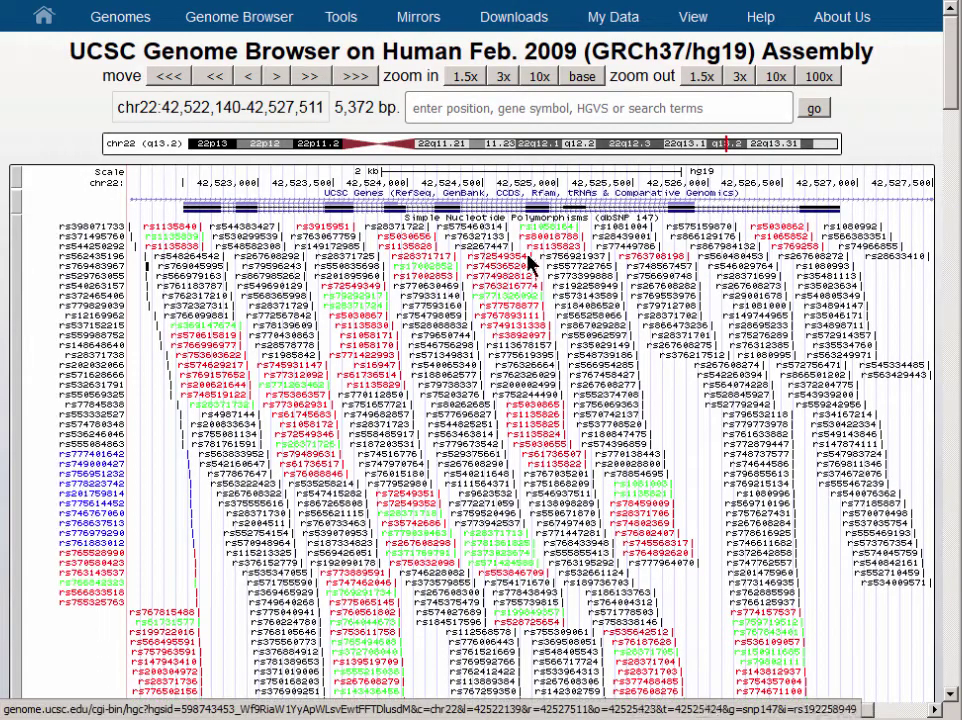
{"action": "left_click_drag", "start_coordinate": [323, 183], "coordinate": [380, 192]}
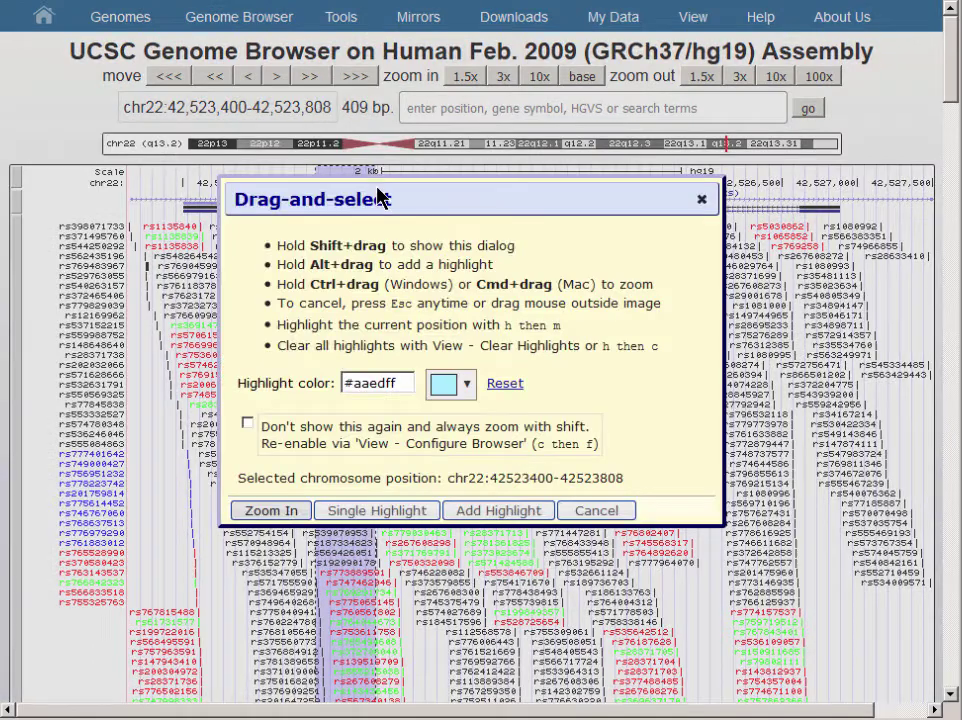
{"action": "left_click", "coordinate": [285, 511]}
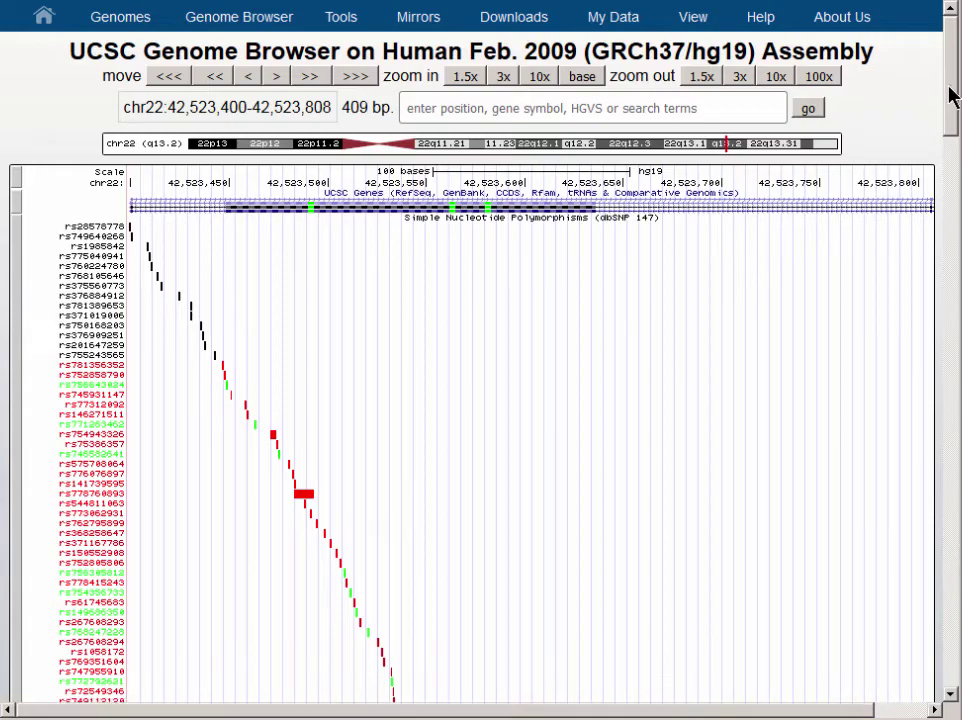
Set the All SNPs(147) track to dense and UCSC Genes to pack.
{"action": "left_click_drag", "start_coordinate": [957, 94], "coordinate": [936, 107]}
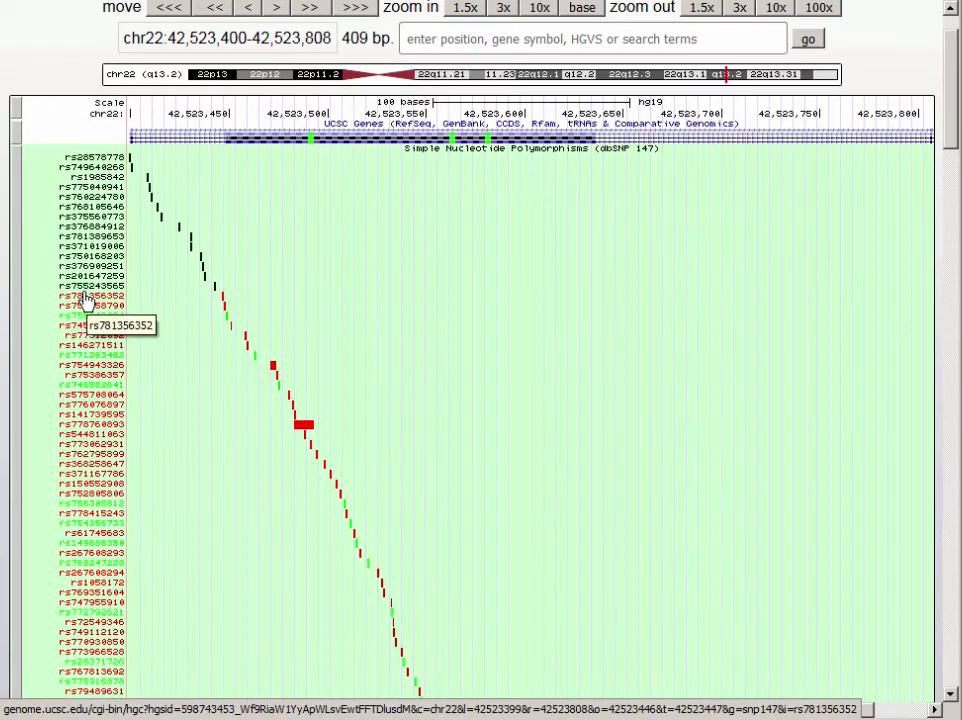
{"action": "right_click", "coordinate": [85, 298]}
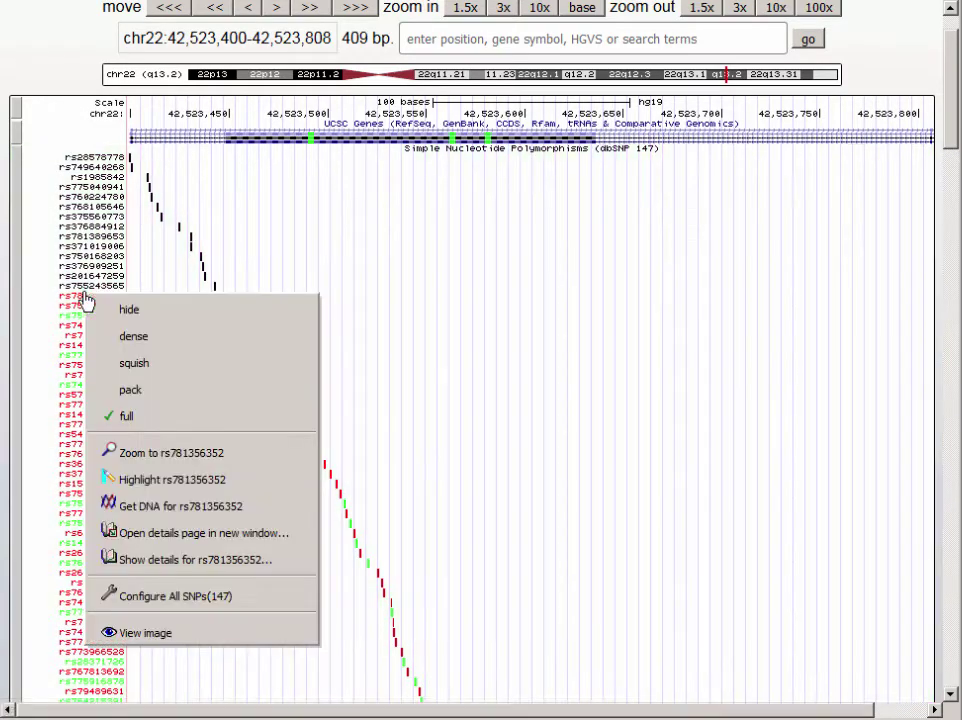
{"action": "left_click", "coordinate": [146, 336]}
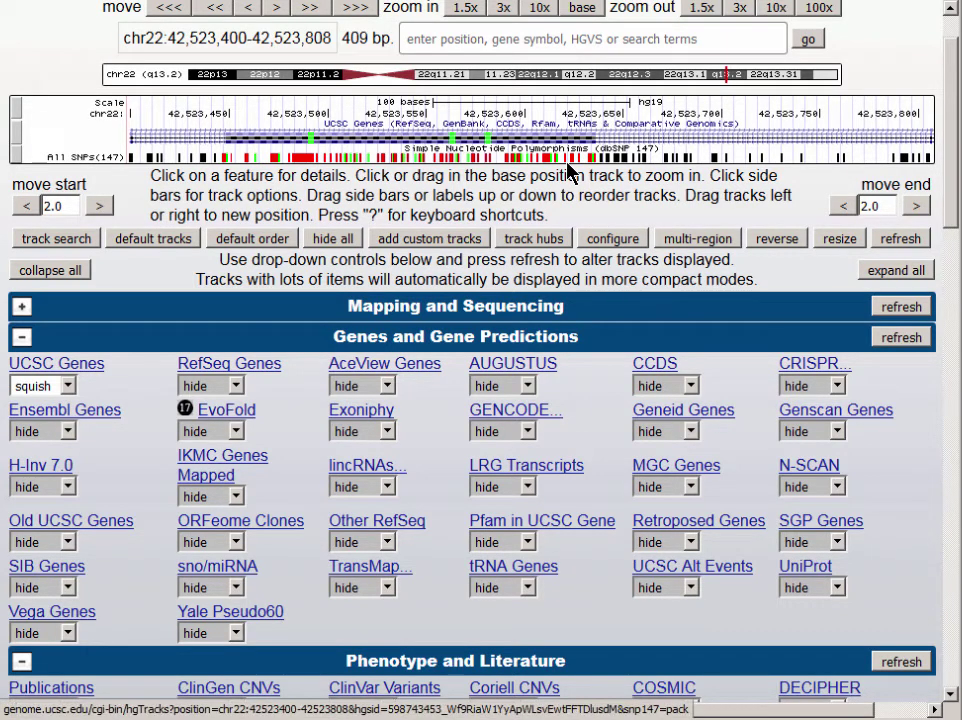
{"action": "right_click", "coordinate": [73, 133]}
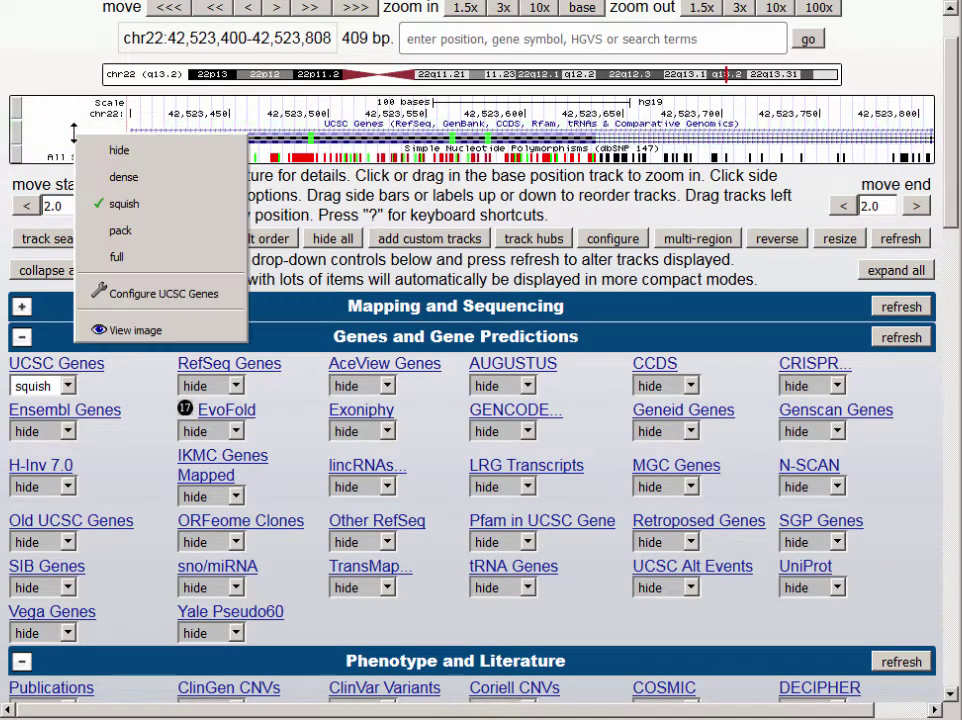
{"action": "left_click", "coordinate": [121, 230]}
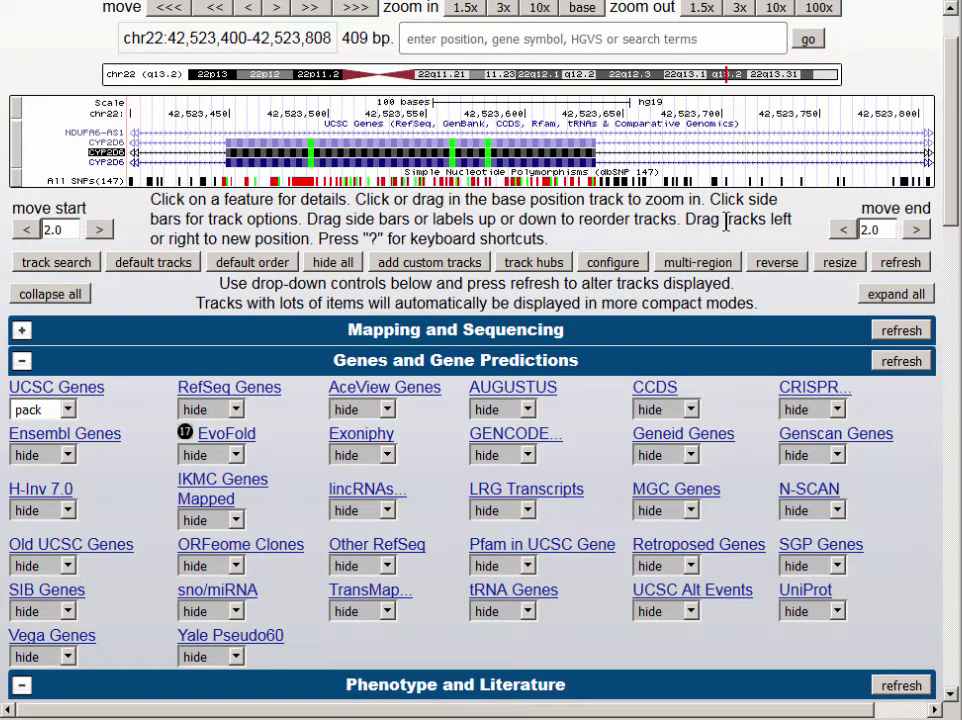
Zoom to the 100 bp window chr22:42,523,628-42,523,727 and set SNPs to squish.
{"action": "left_click_drag", "start_coordinate": [577, 108], "coordinate": [770, 110]}
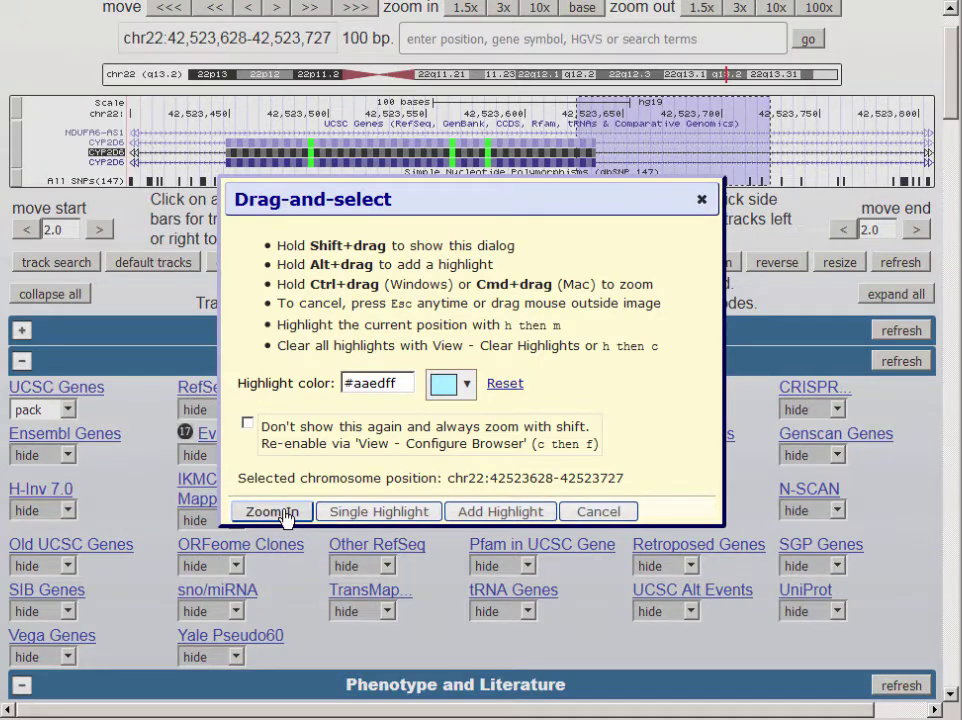
{"action": "left_click", "coordinate": [276, 511]}
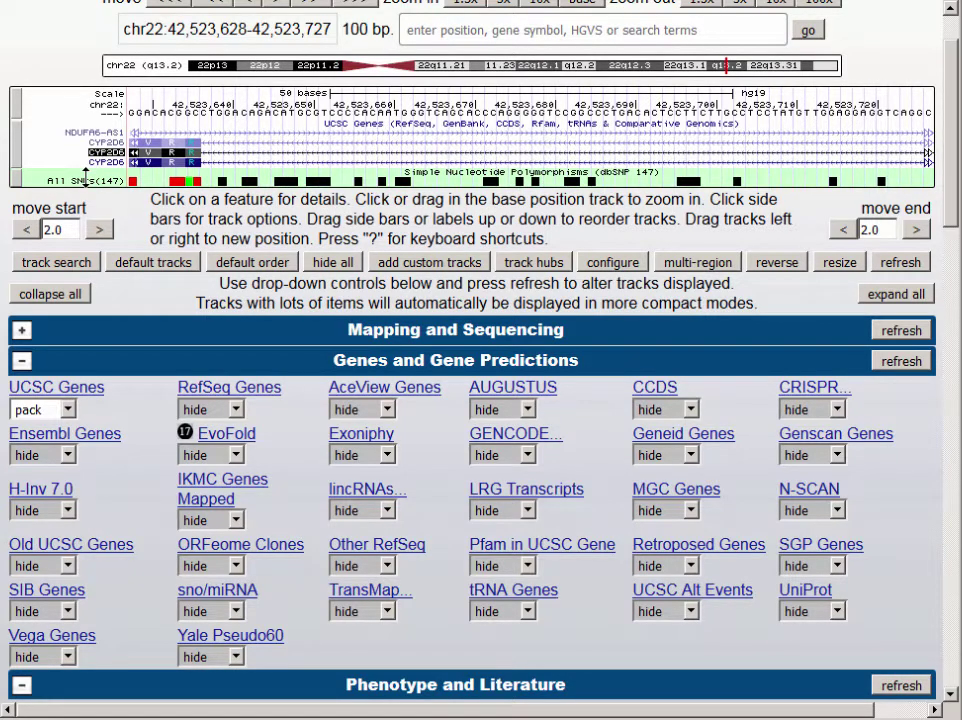
{"action": "right_click", "coordinate": [85, 178]}
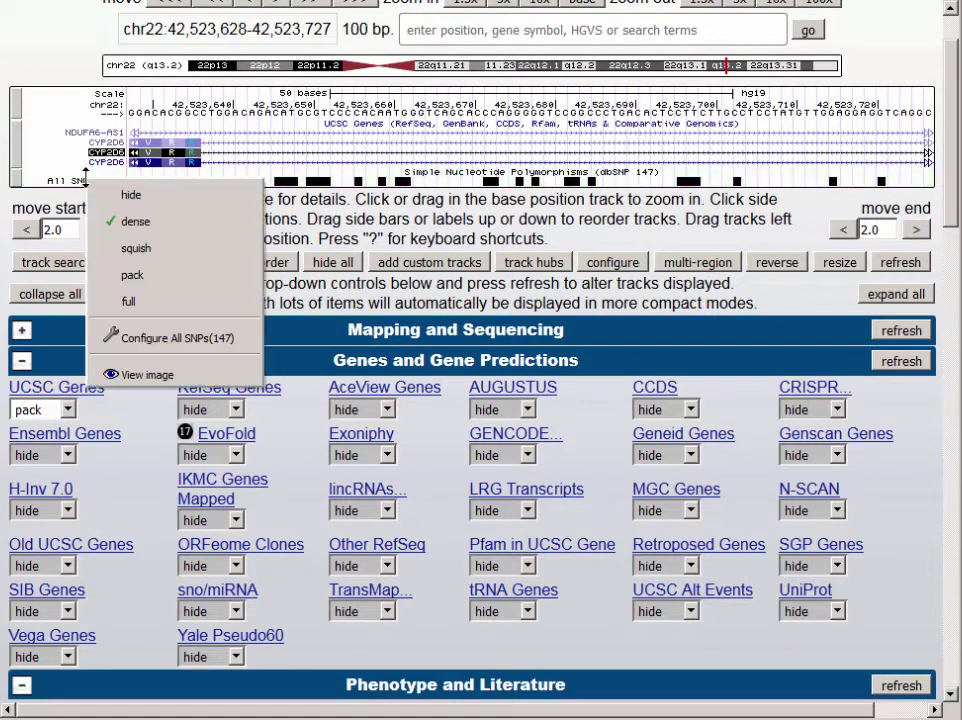
{"action": "left_click", "coordinate": [146, 252]}
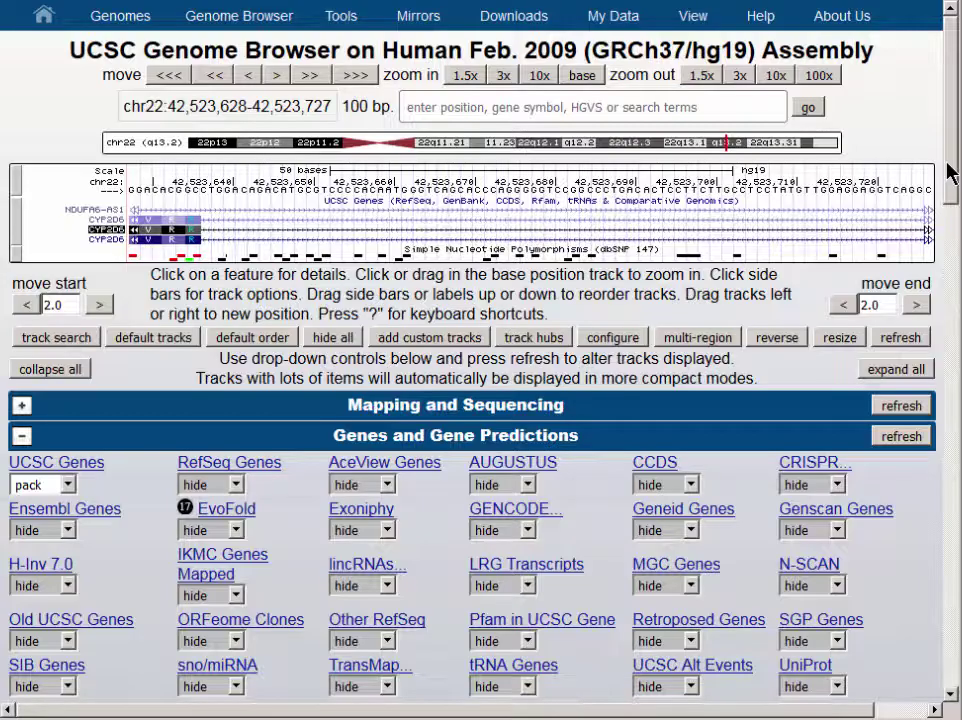
{"action": "left_click_drag", "start_coordinate": [949, 176], "coordinate": [947, 286]}
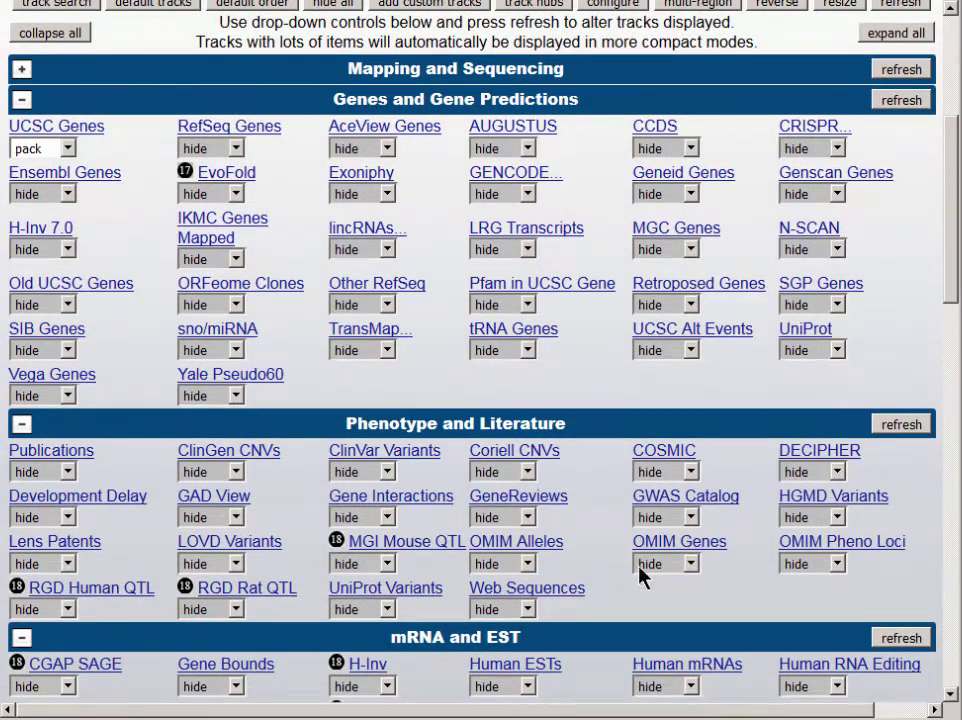
Set the OMIM Alleles track to pack and refresh the display.
{"action": "scroll", "coordinate": [553, 530], "scroll_direction": "down", "scroll_amount": 1}
{"action": "left_click", "coordinate": [528, 499]}
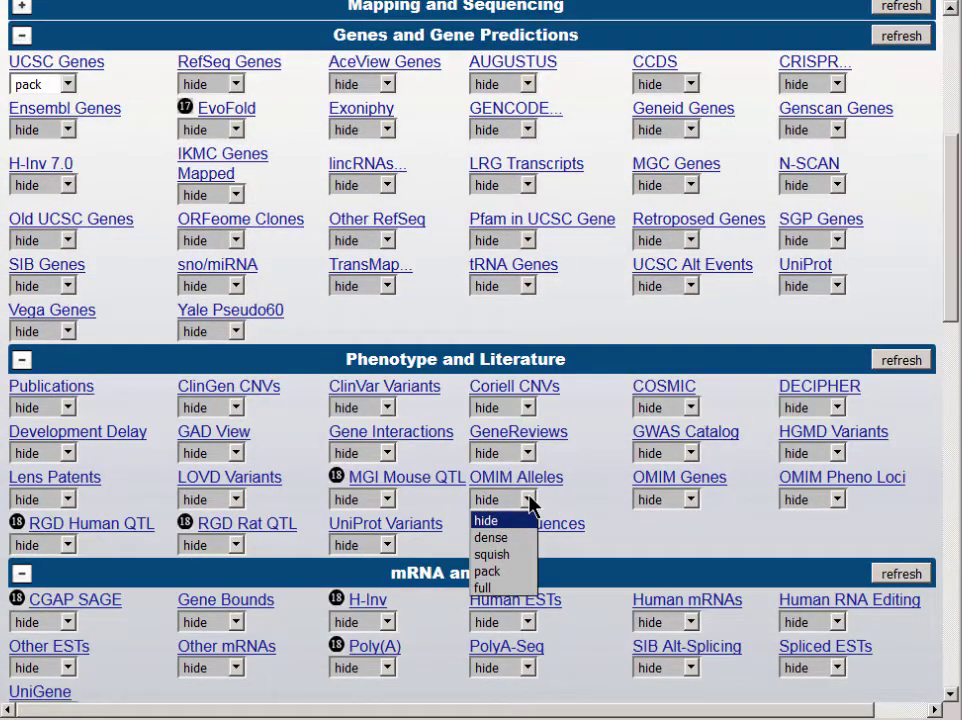
{"action": "left_click", "coordinate": [514, 573]}
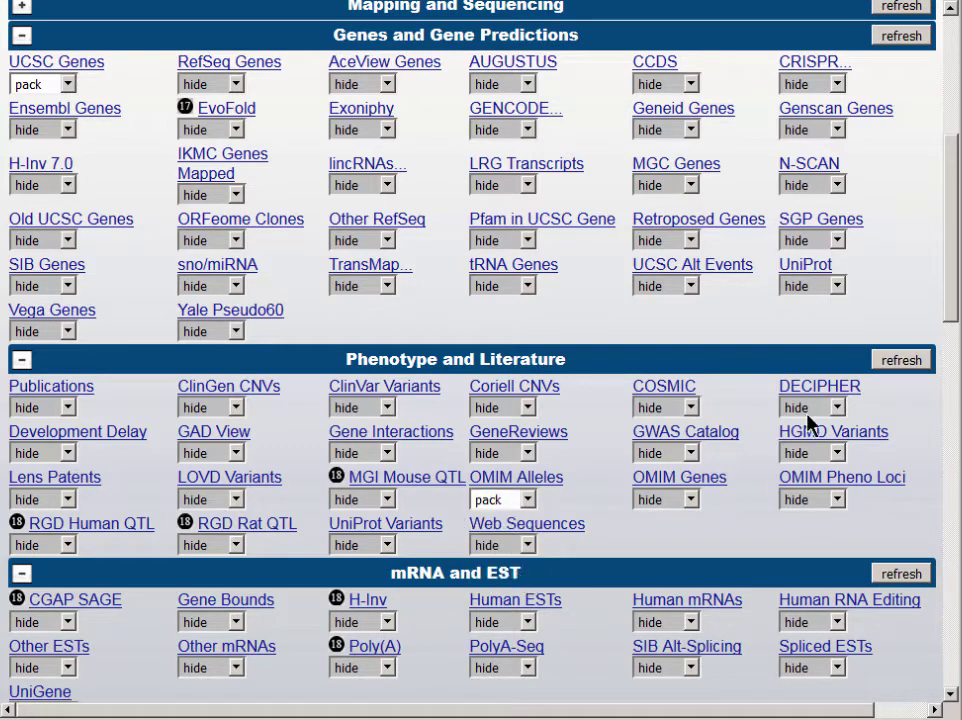
{"action": "left_click", "coordinate": [900, 361]}
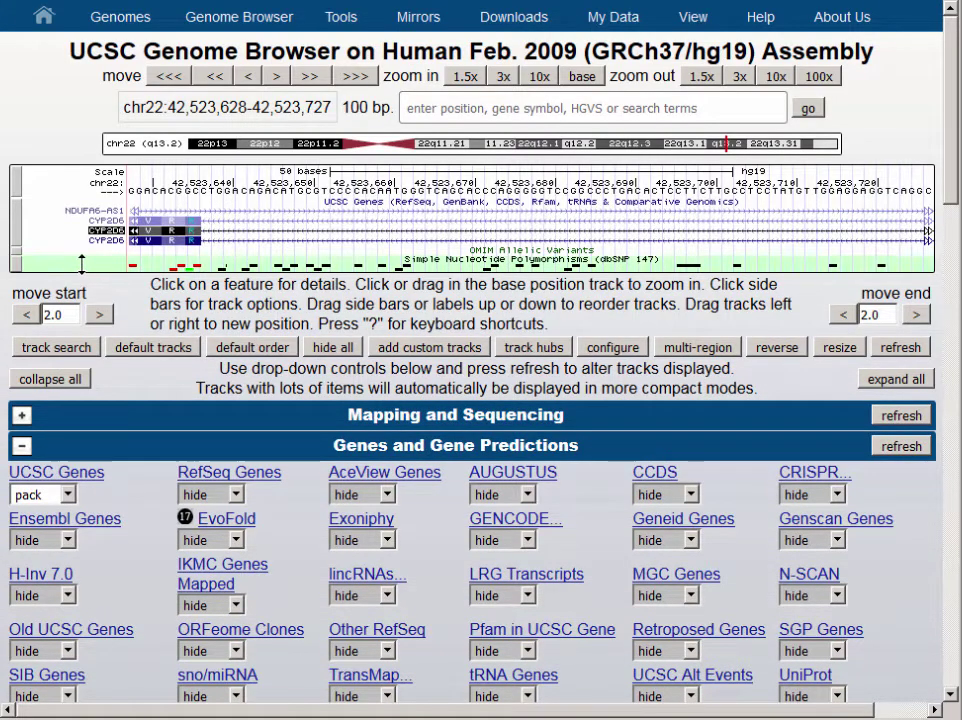
Hide the SNP track and show the 1,000 bp window chr22:42,523,538-42,524,537.
{"action": "right_click", "coordinate": [82, 264]}
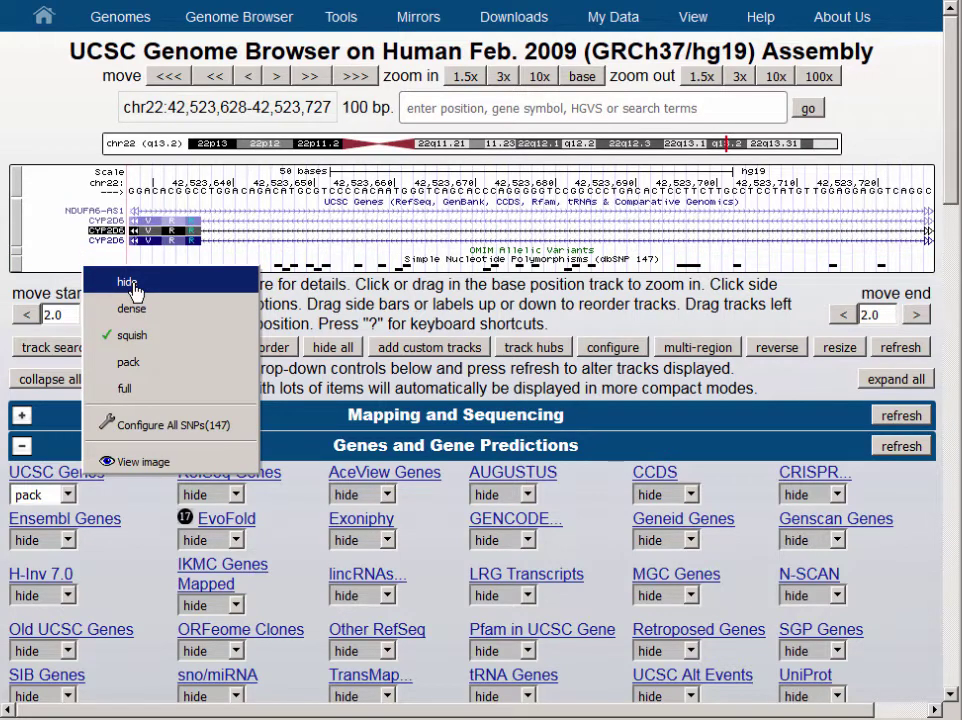
{"action": "left_click", "coordinate": [128, 283]}
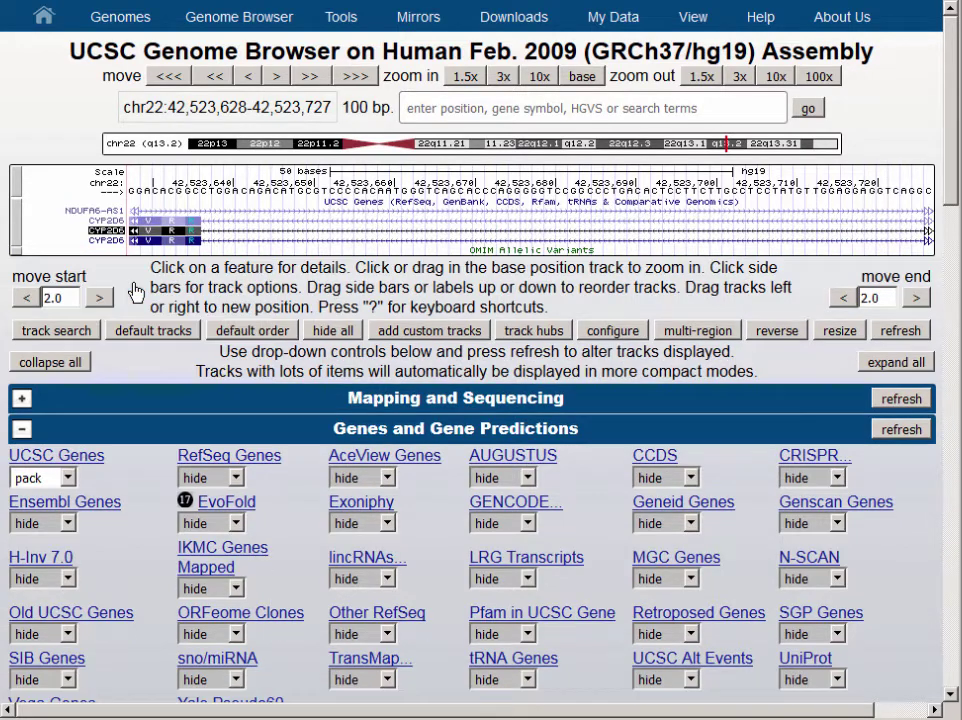
{"action": "left_click", "coordinate": [775, 79]}
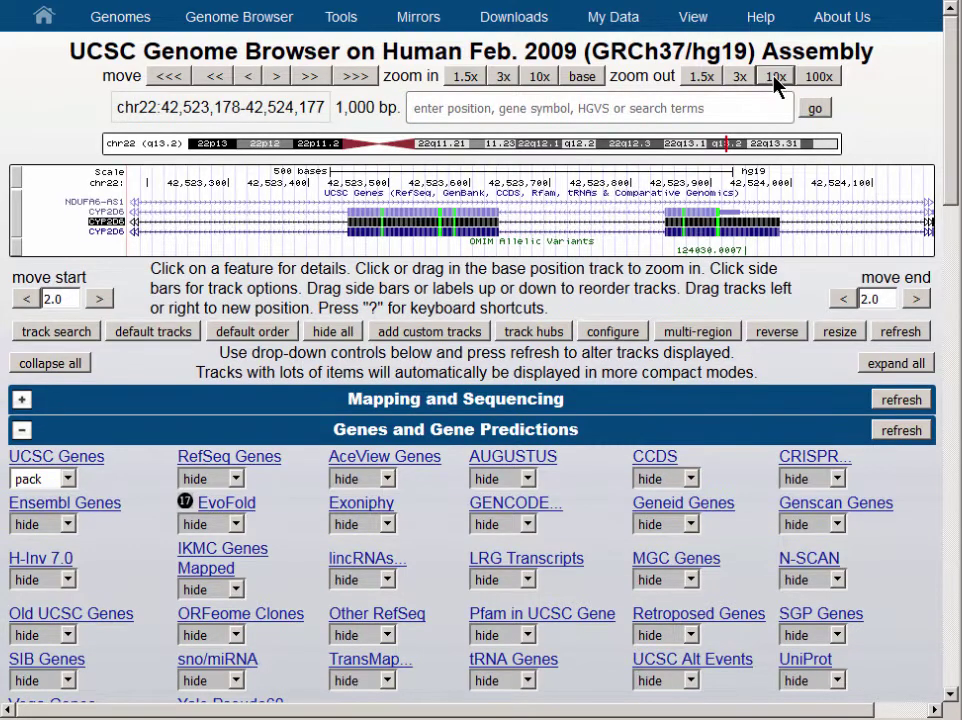
{"action": "left_click_drag", "start_coordinate": [621, 200], "coordinate": [352, 251]}
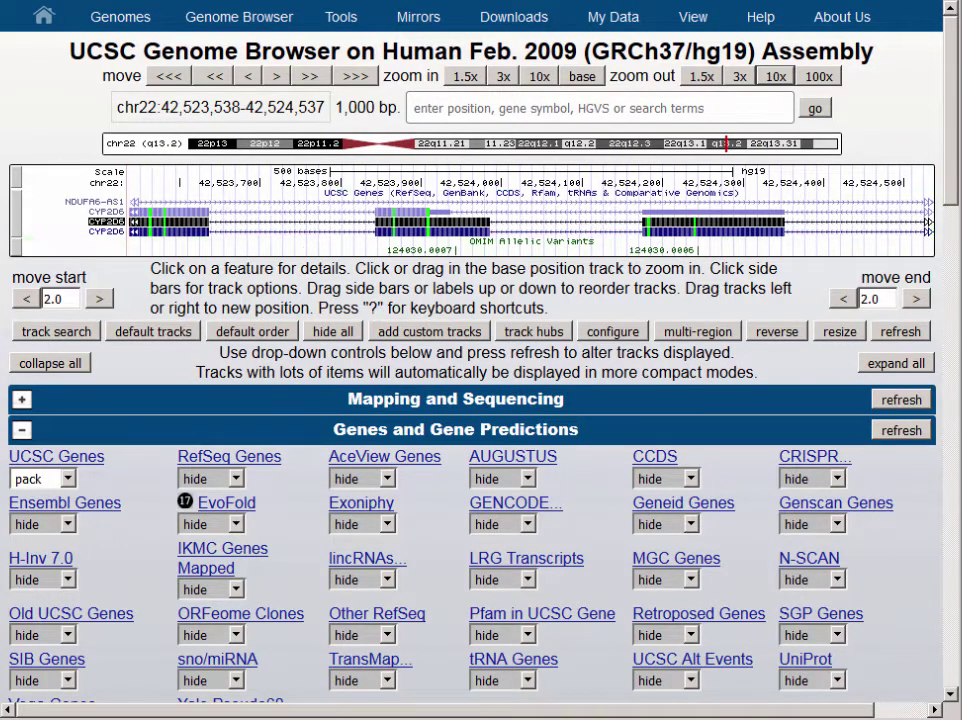
Hide the OMIM Allelic Variants track and go to FGF13 at chrX:137,713,734-138,287,185.
{"action": "right_click", "coordinate": [53, 237]}
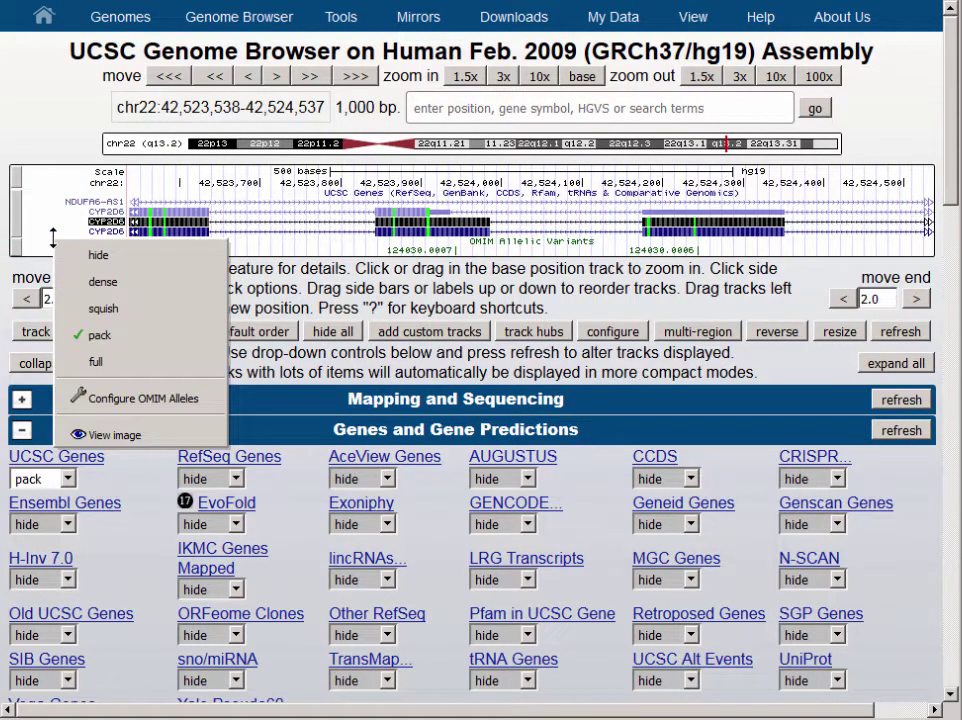
{"action": "left_click", "coordinate": [94, 253]}
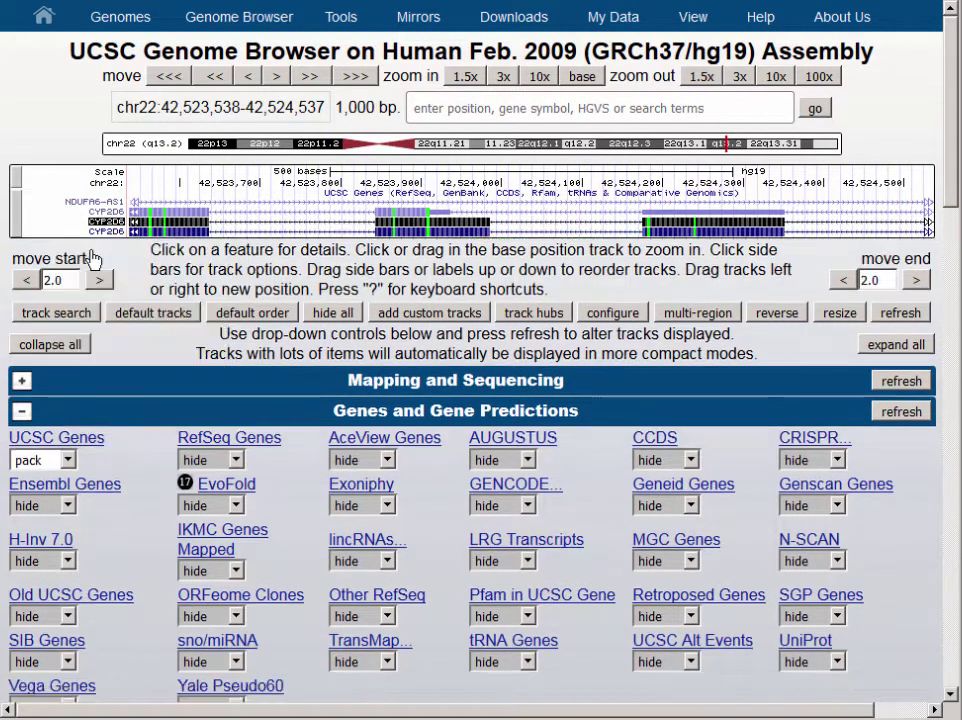
{"action": "left_click", "coordinate": [527, 108]}
{"action": "type", "text": "f"}
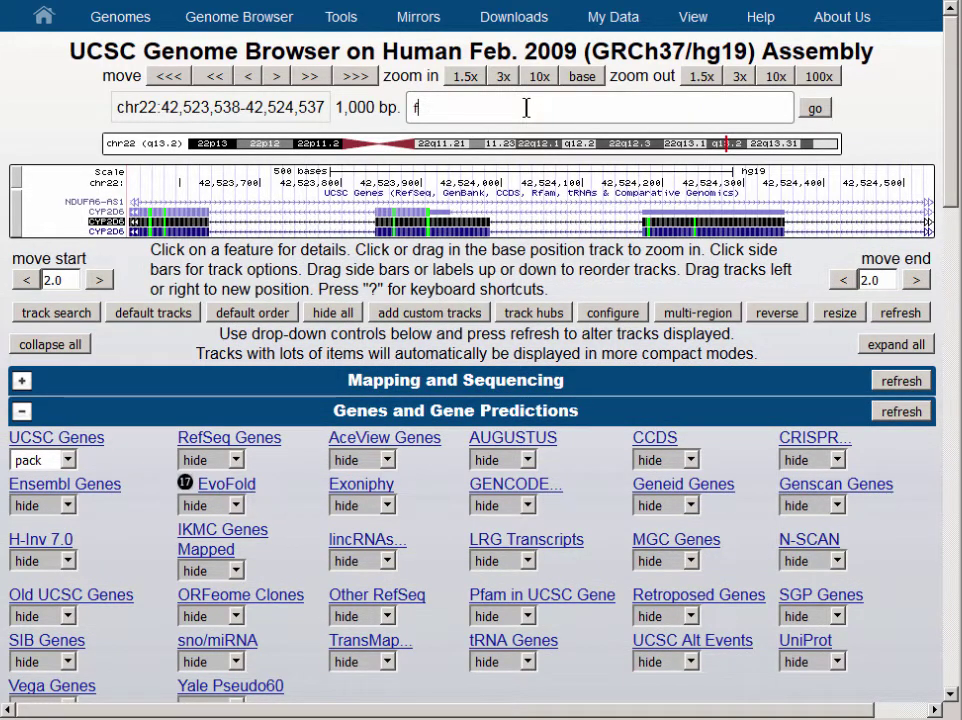
{"action": "type", "text": "gf13"}
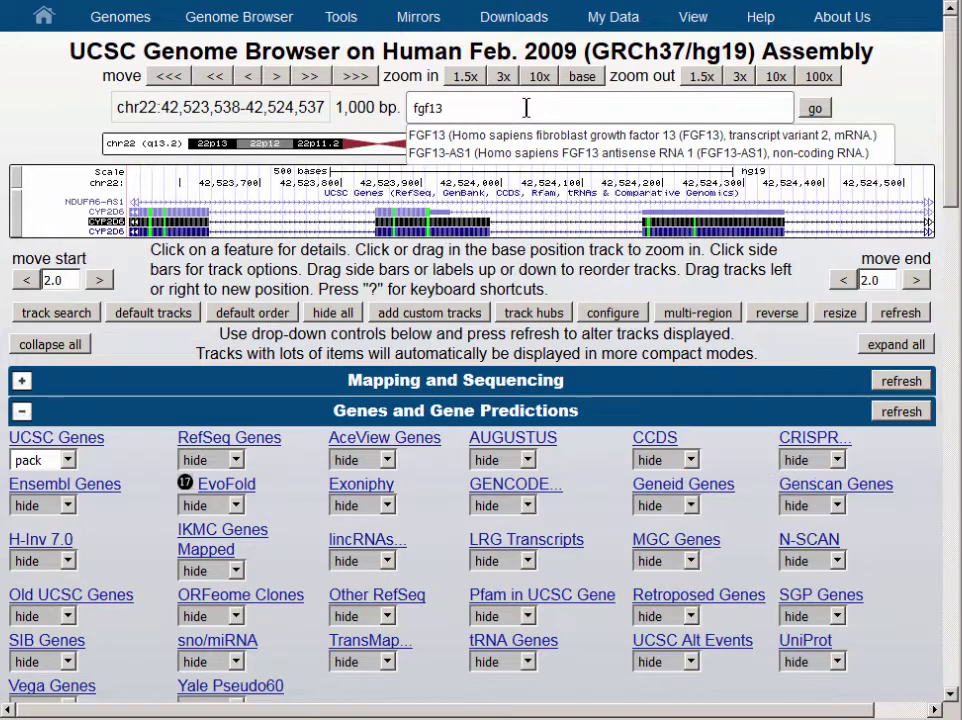
{"action": "left_click", "coordinate": [395, 135]}
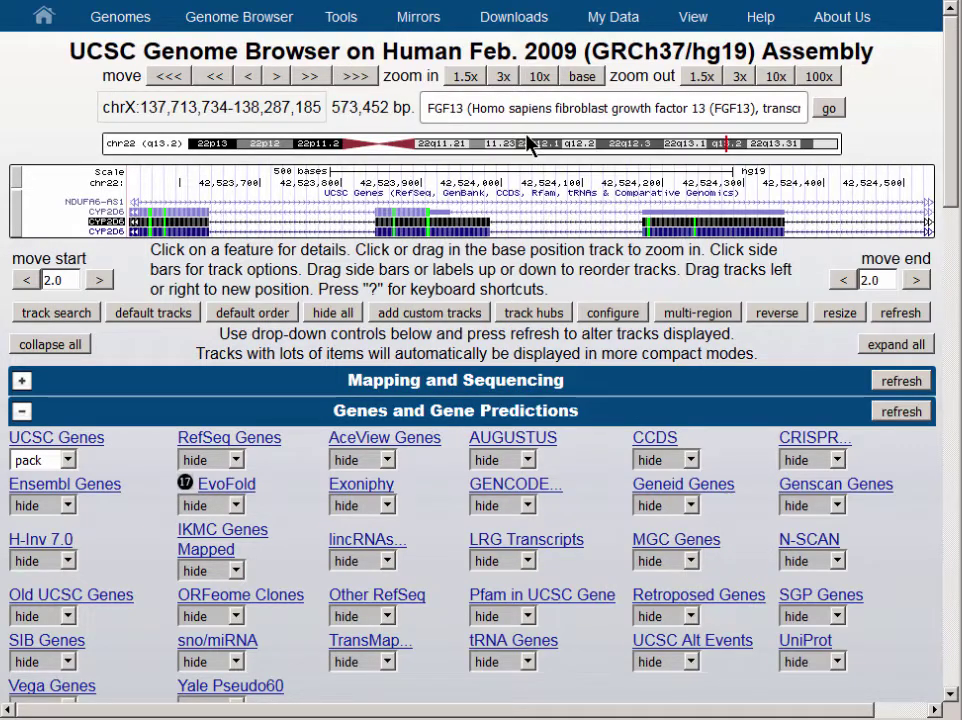
{"action": "left_click", "coordinate": [836, 112]}
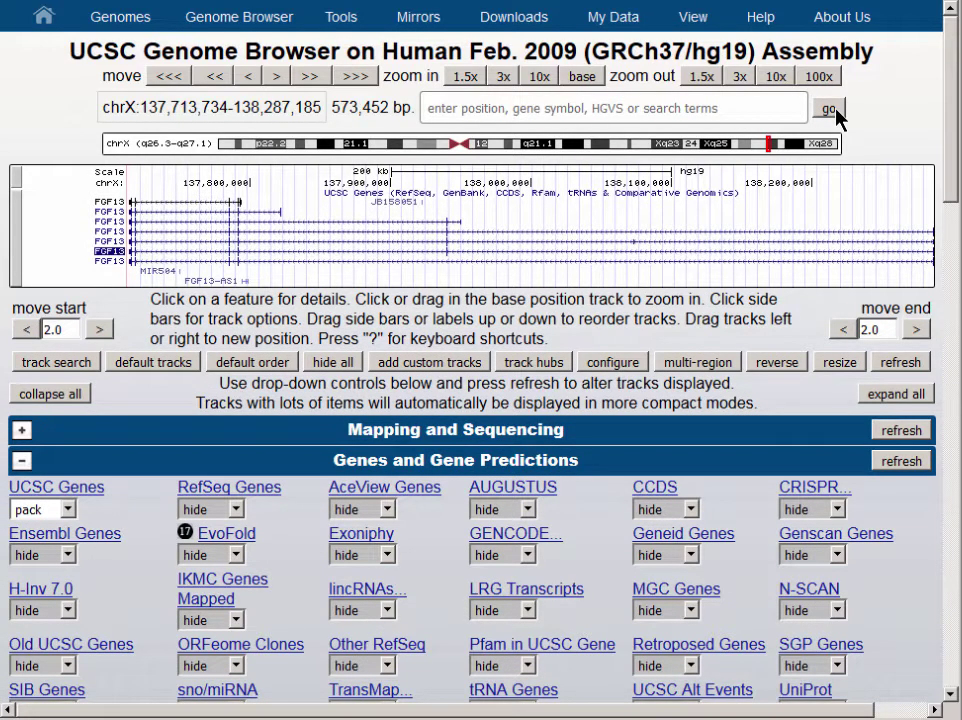
Leave ENC RNA-seq on hide and open its super-track settings listing five subtracks.
{"action": "left_click_drag", "start_coordinate": [954, 131], "coordinate": [955, 388]}
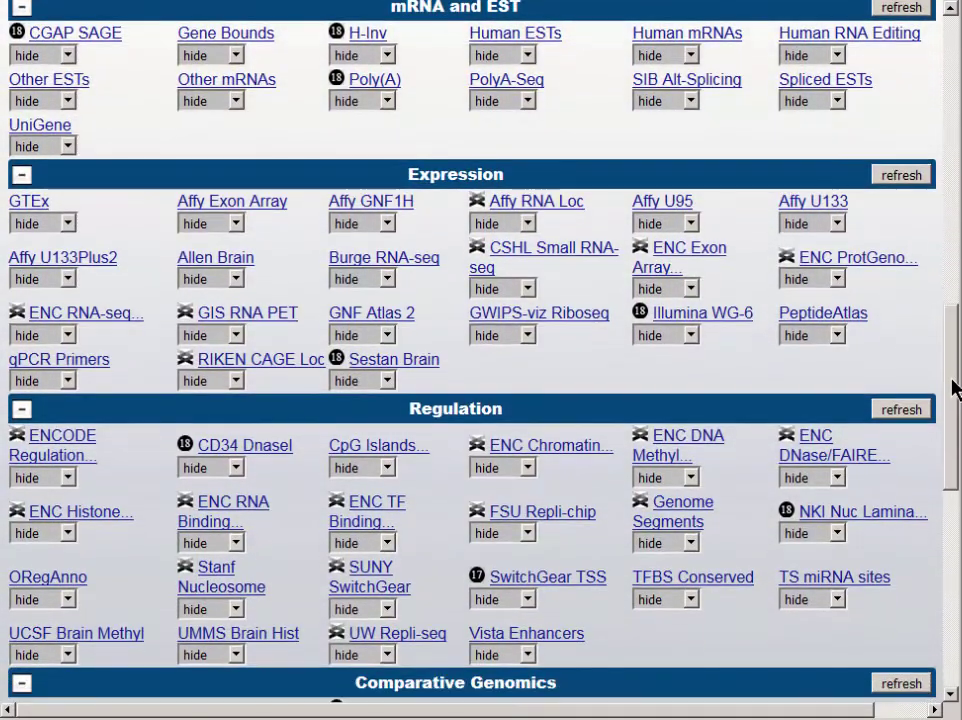
{"action": "left_click", "coordinate": [438, 194]}
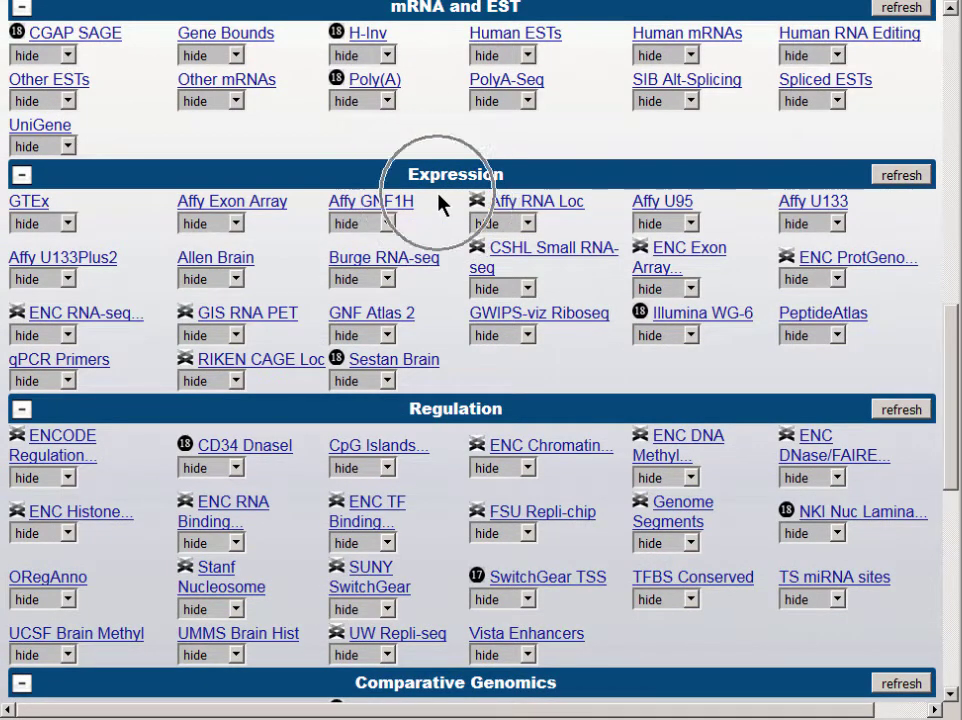
{"action": "left_click", "coordinate": [68, 335]}
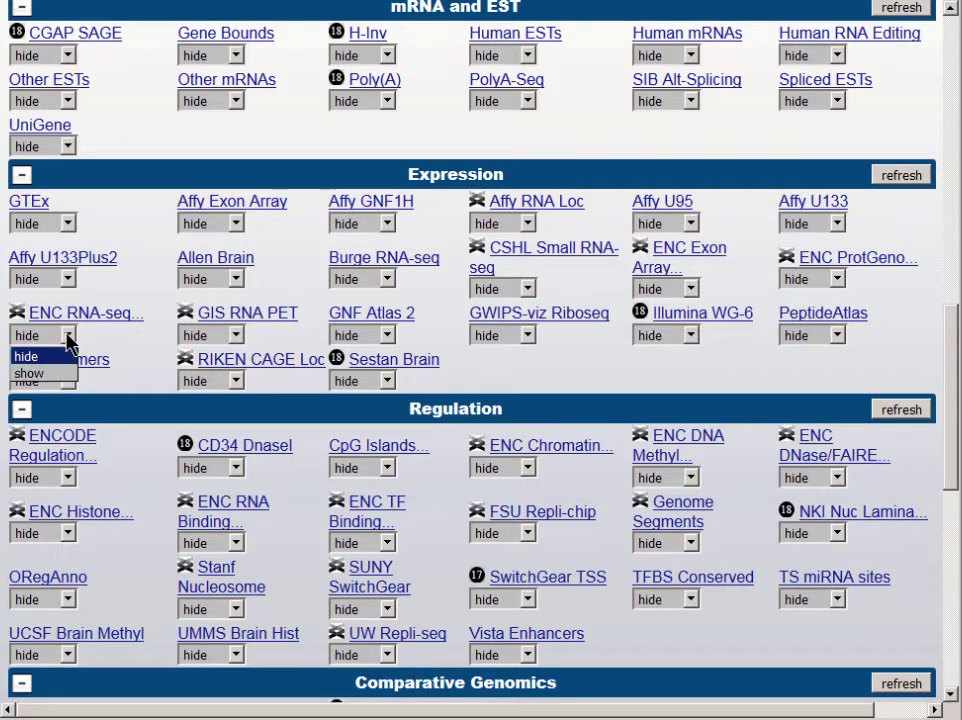
{"action": "left_click", "coordinate": [131, 352]}
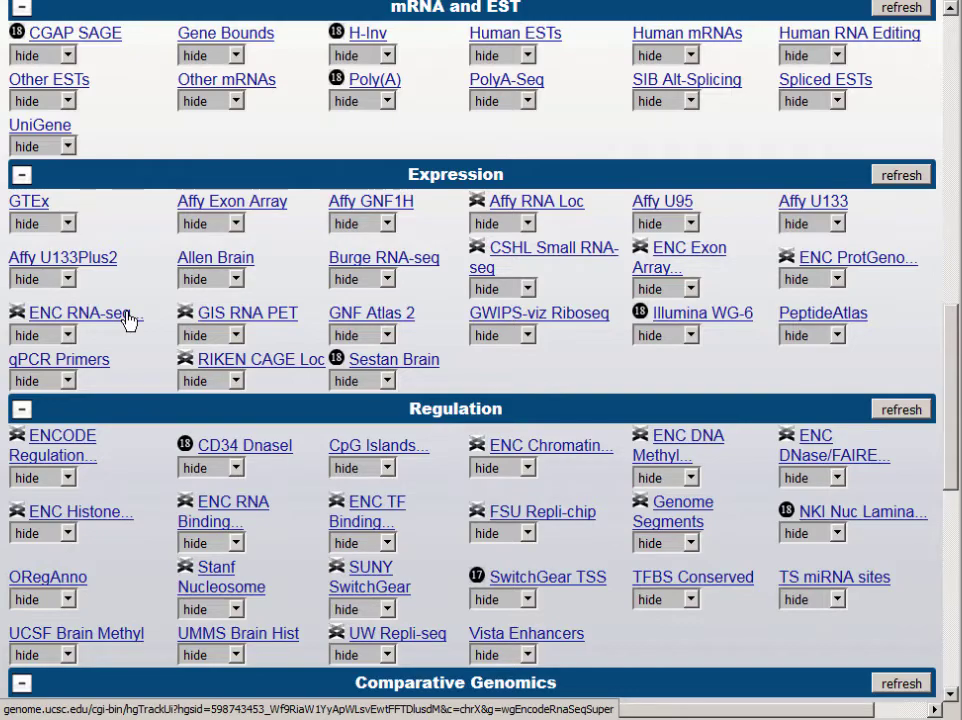
{"action": "left_click", "coordinate": [128, 318]}
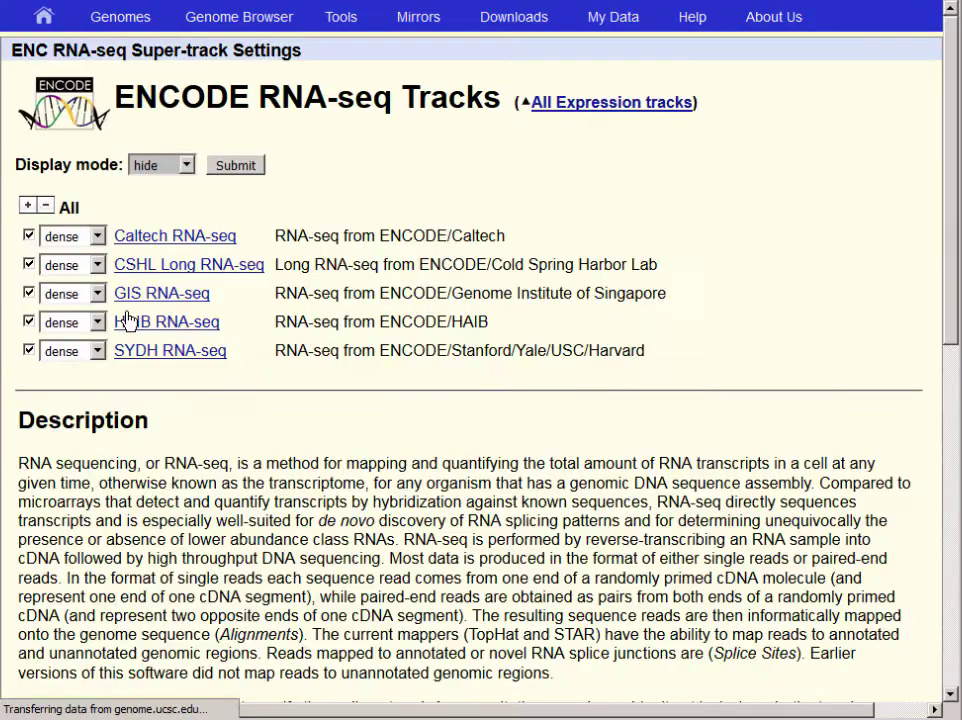
Clear all five RNA-seq tracks, enable only CSHL Long RNA-seq in full, and open its settings.
{"action": "left_click", "coordinate": [166, 175]}
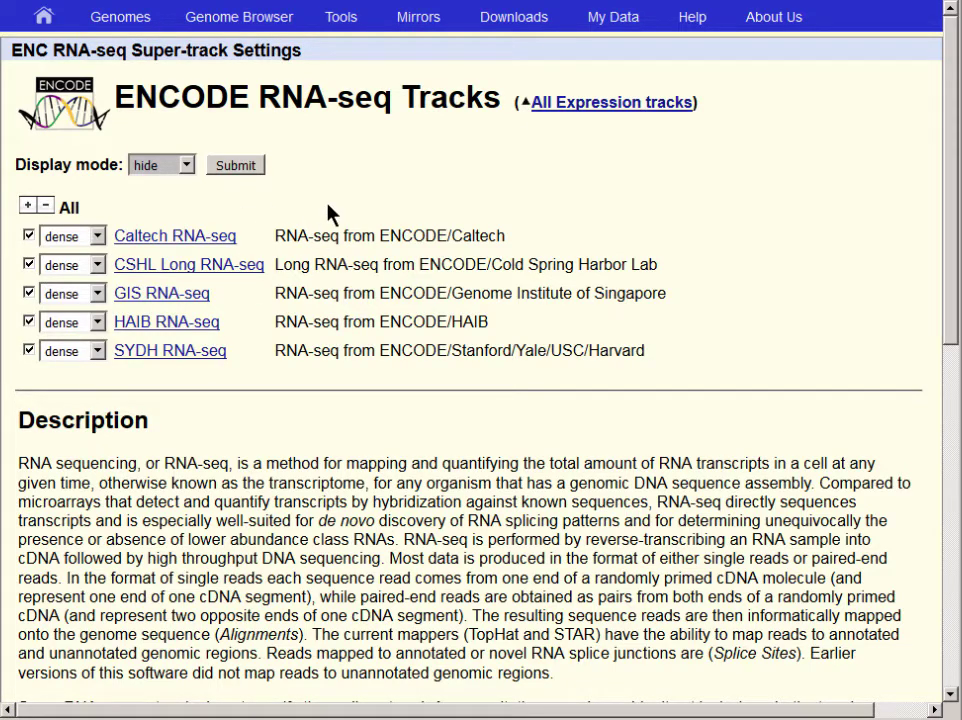
{"action": "left_click", "coordinate": [46, 205]}
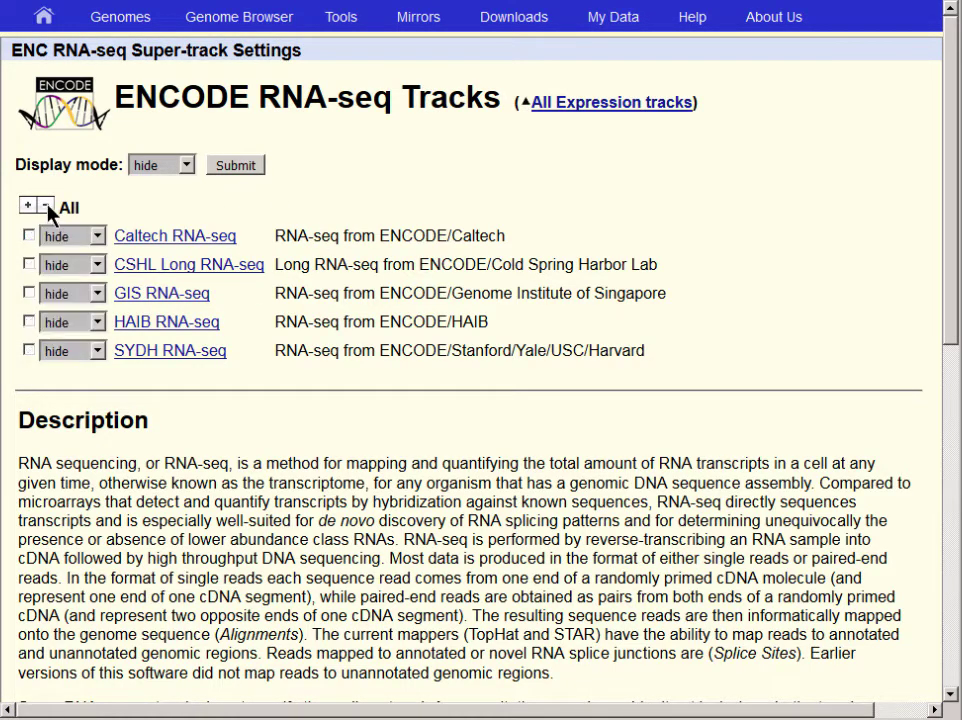
{"action": "left_click", "coordinate": [28, 263]}
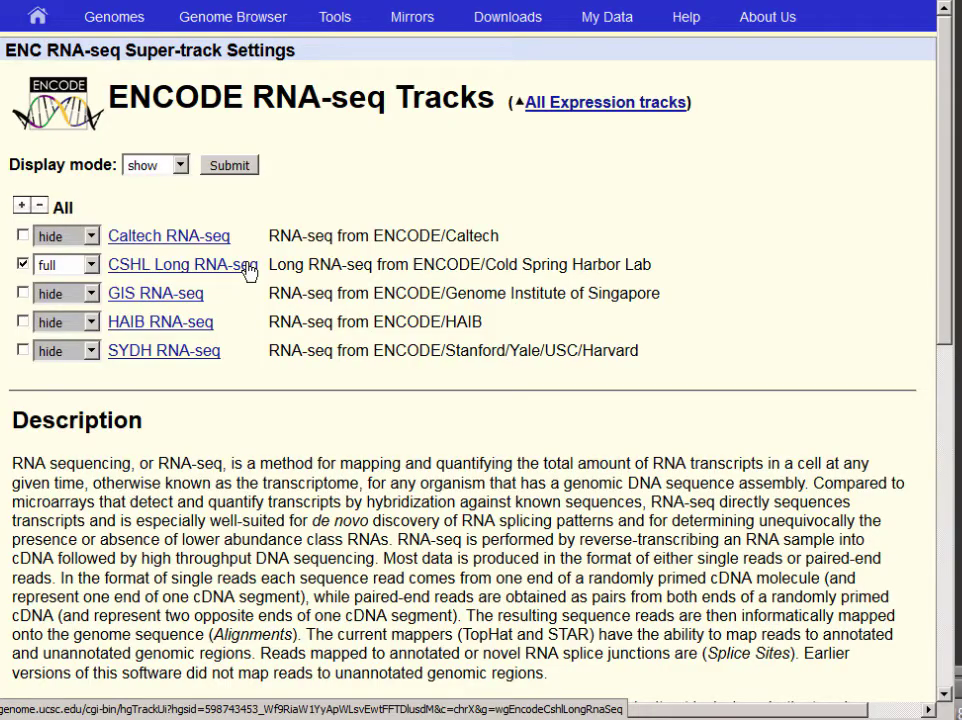
{"action": "left_click", "coordinate": [249, 268]}
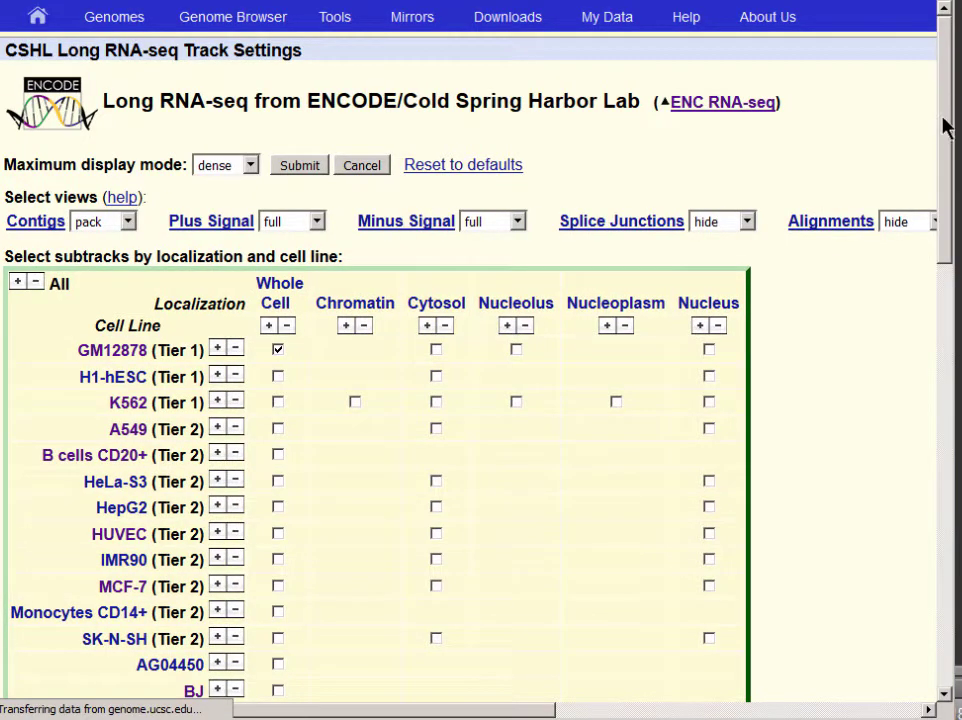
Deselect every subtrack, then select only the H1-hESC and K562 whole-cell samples.
{"action": "scroll", "coordinate": [944, 140], "scroll_direction": "down", "scroll_amount": 5}
{"action": "scroll", "coordinate": [942, 96], "scroll_direction": "up", "scroll_amount": 5}
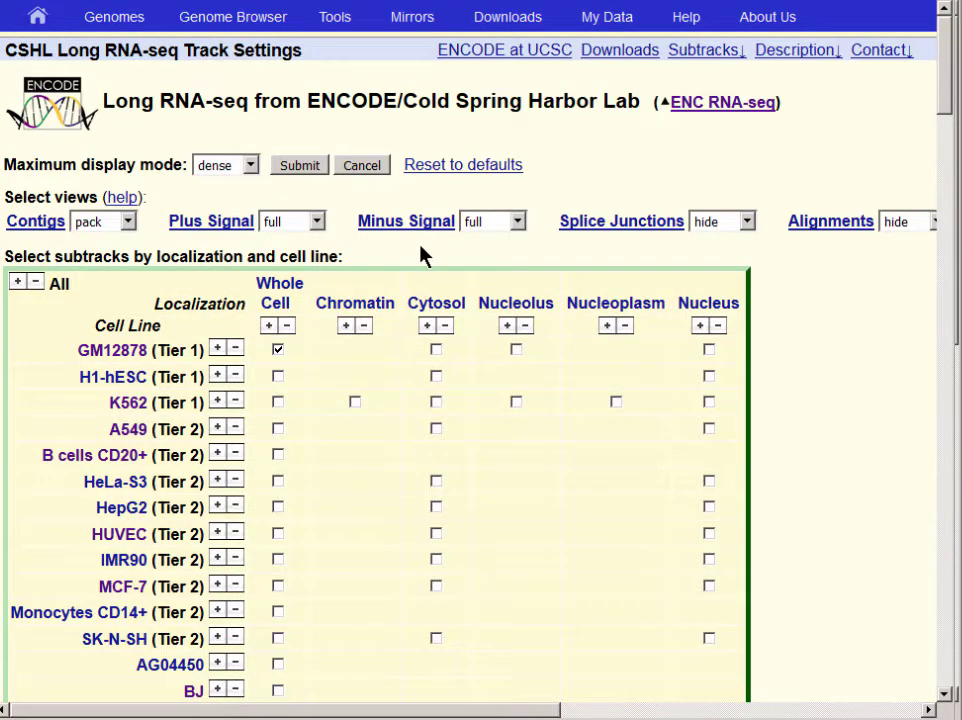
{"action": "left_click", "coordinate": [36, 282]}
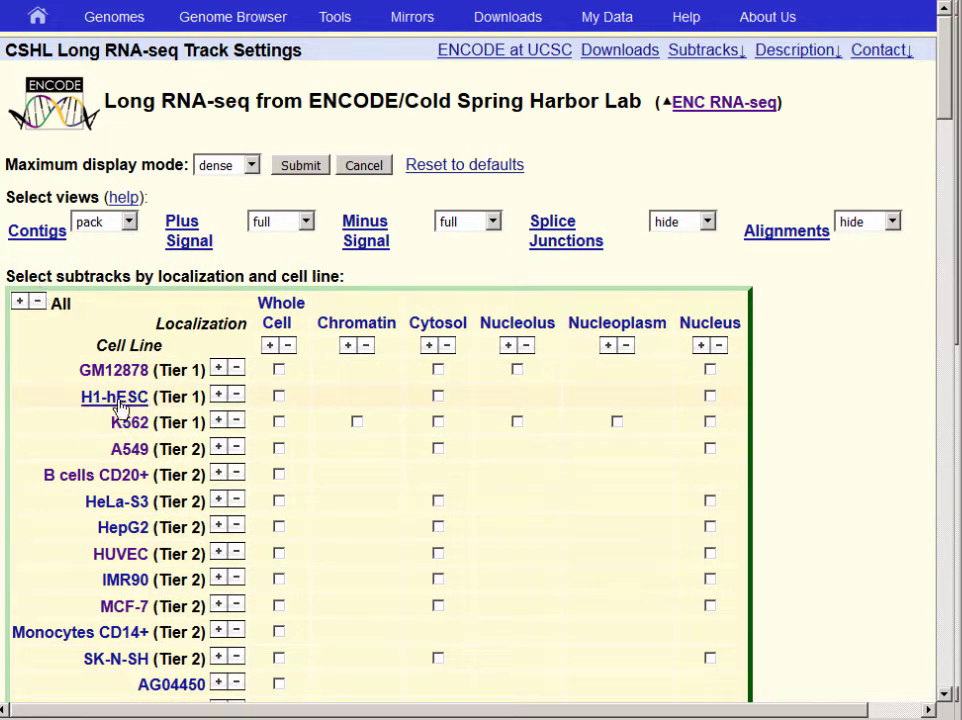
{"action": "left_click", "coordinate": [280, 398]}
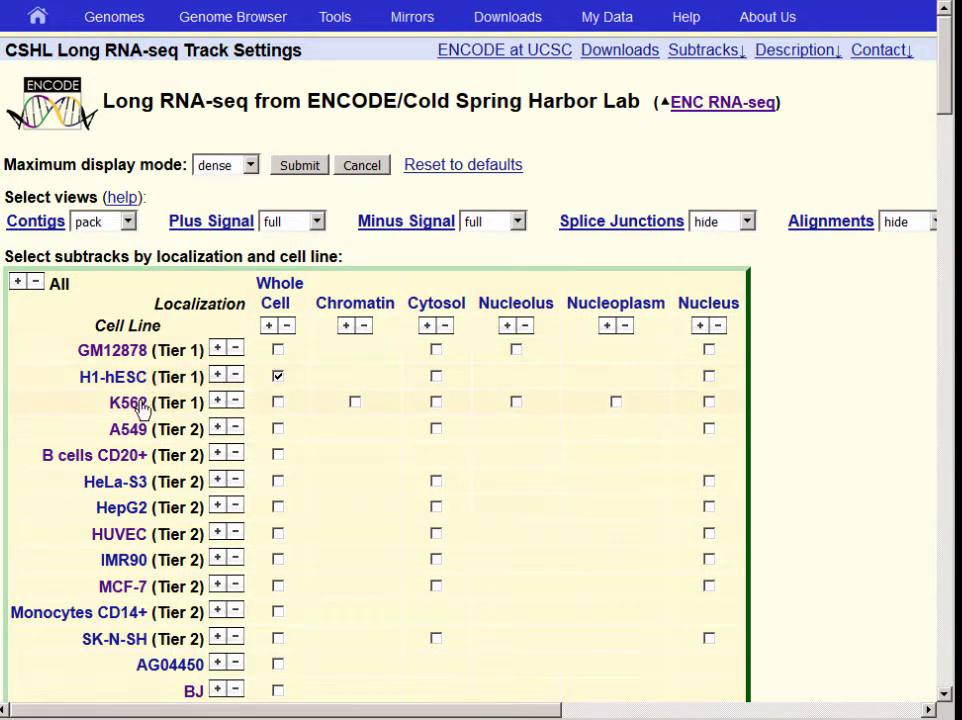
{"action": "left_click", "coordinate": [279, 402]}
Filter RNA Extract to PolyA+, drop the H1-hESC and K562 Contigs subtracks, and submit.
{"action": "left_click_drag", "start_coordinate": [948, 60], "coordinate": [947, 254]}
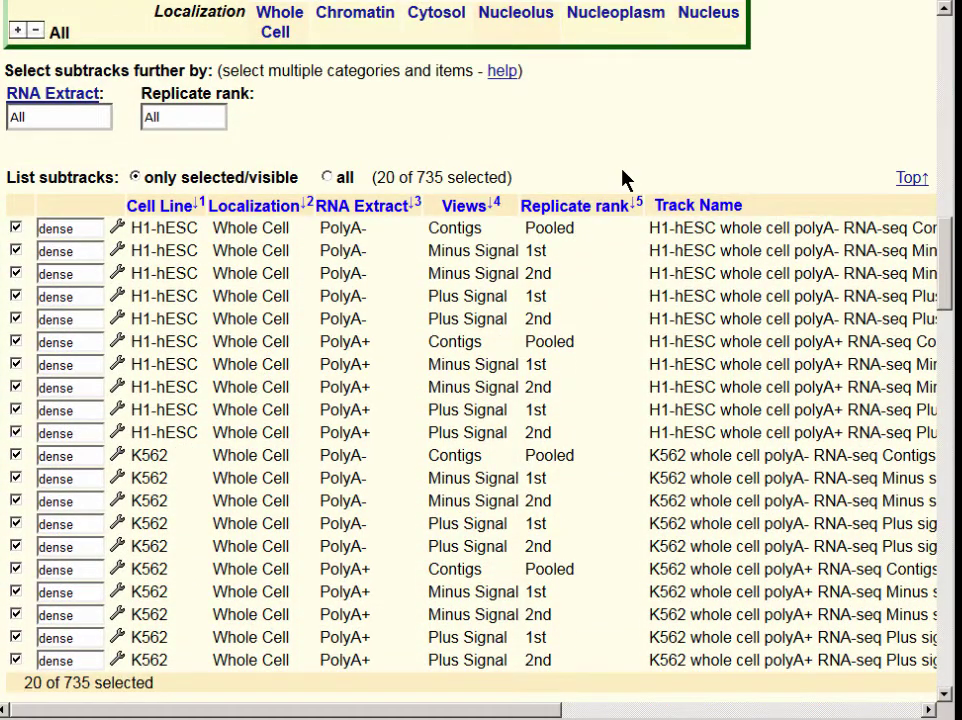
{"action": "left_click", "coordinate": [62, 118]}
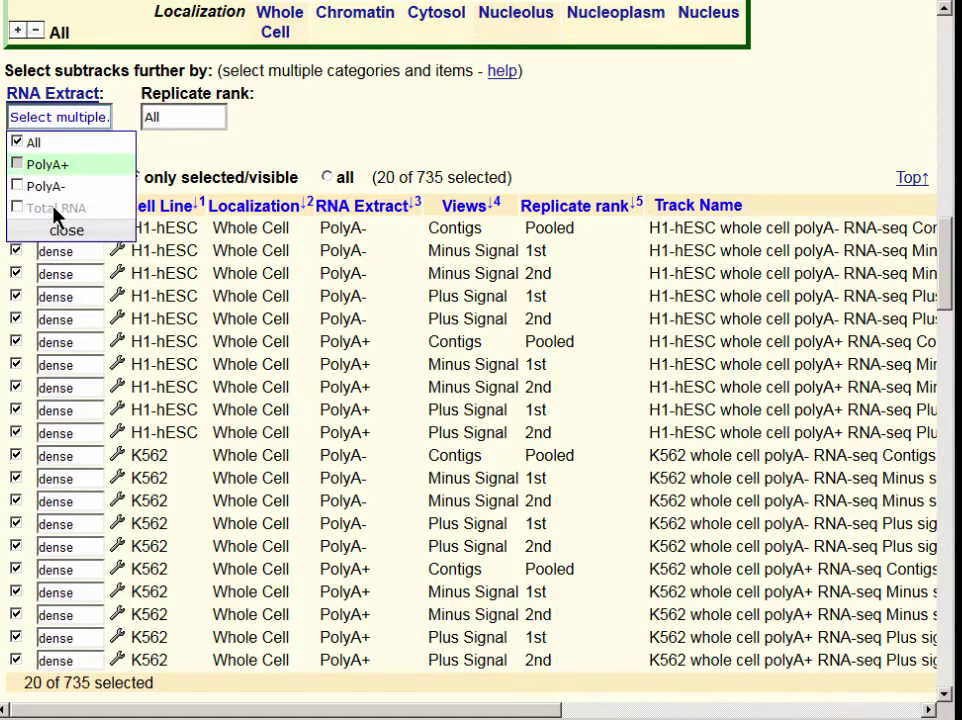
{"action": "left_click", "coordinate": [46, 164]}
{"action": "left_click", "coordinate": [66, 231]}
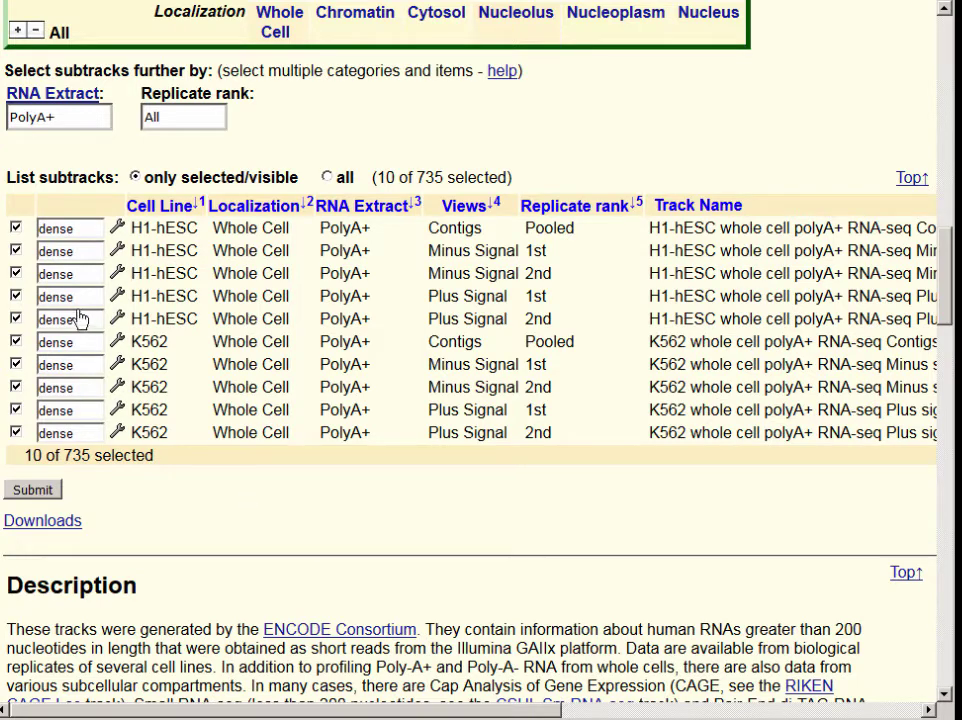
{"action": "left_click", "coordinate": [16, 230]}
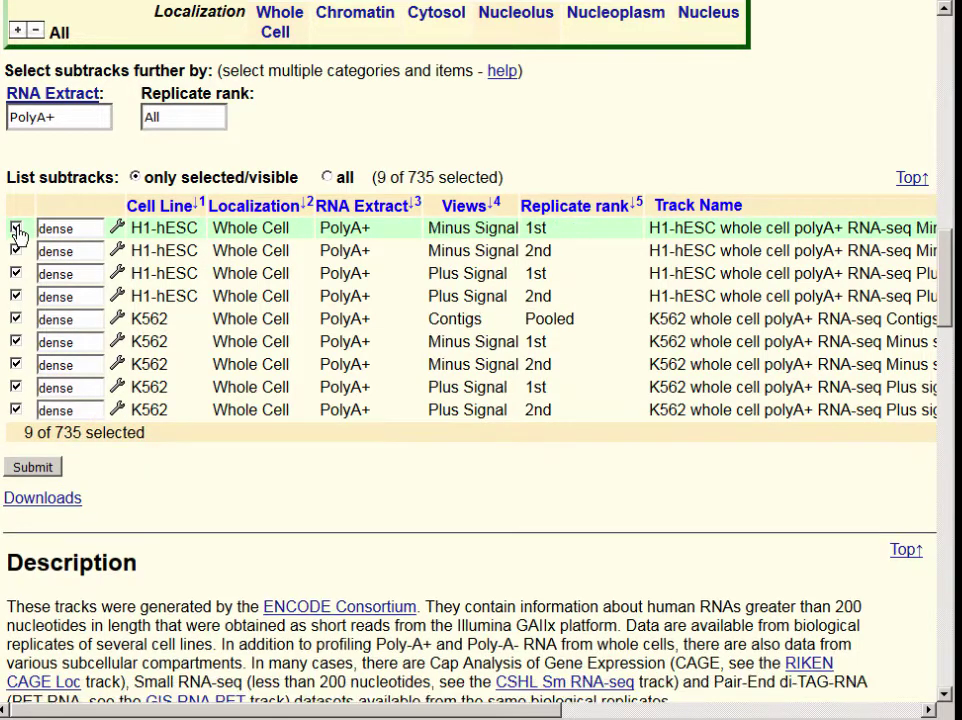
{"action": "left_click", "coordinate": [16, 320]}
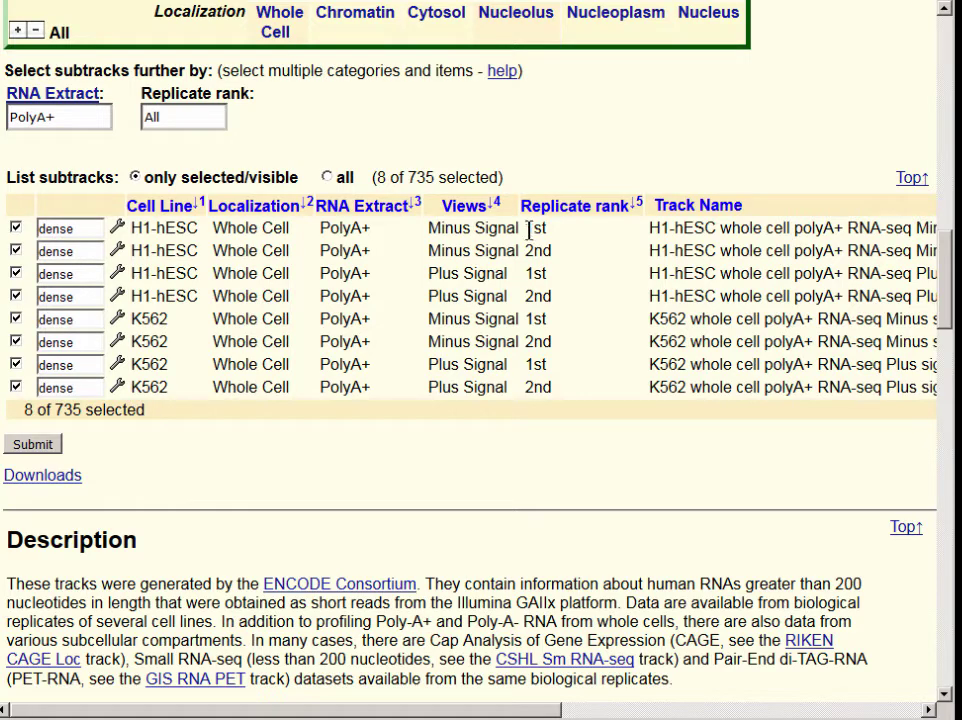
{"action": "left_click", "coordinate": [47, 446]}
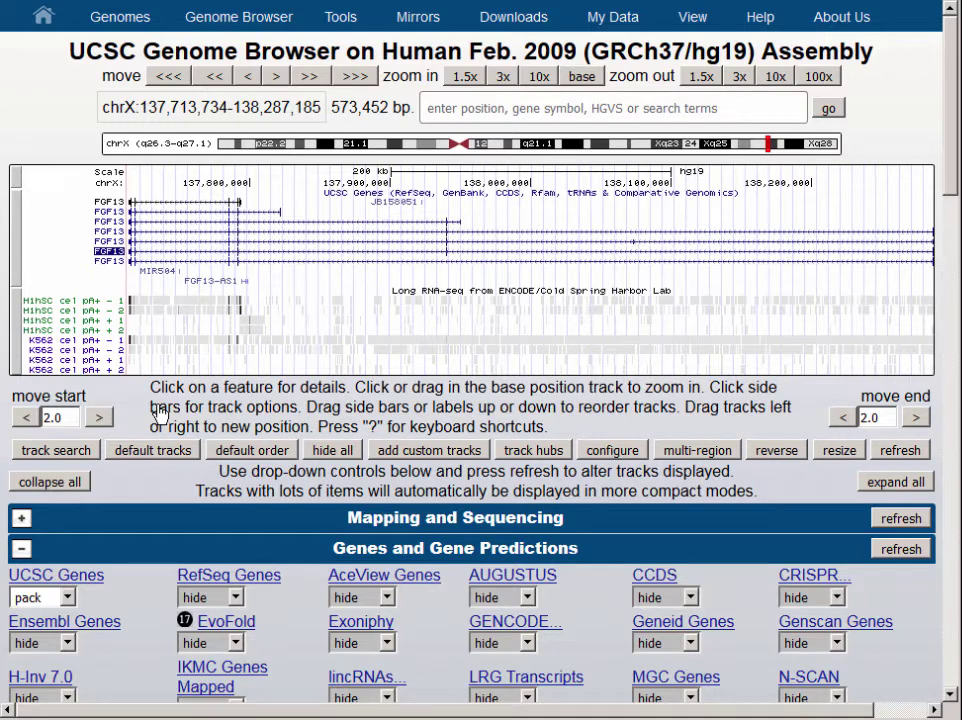
Show the H1-hESC minus-strand Rep 1 subtrack in full and drag-select the ruler near 137,780,000.
{"action": "right_click", "coordinate": [59, 292]}
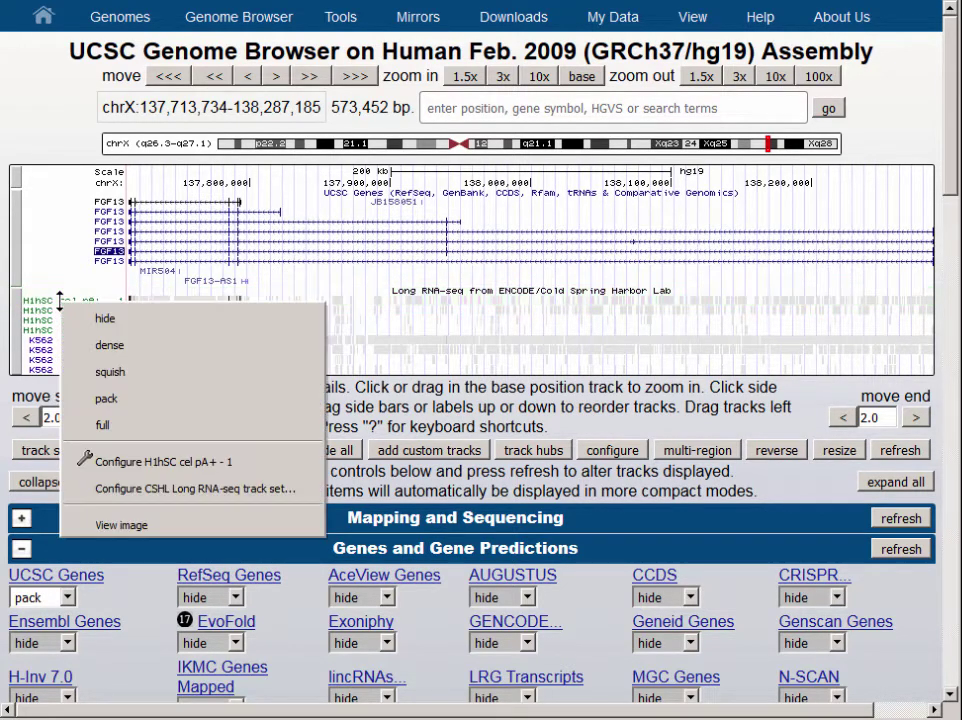
{"action": "left_click", "coordinate": [111, 434]}
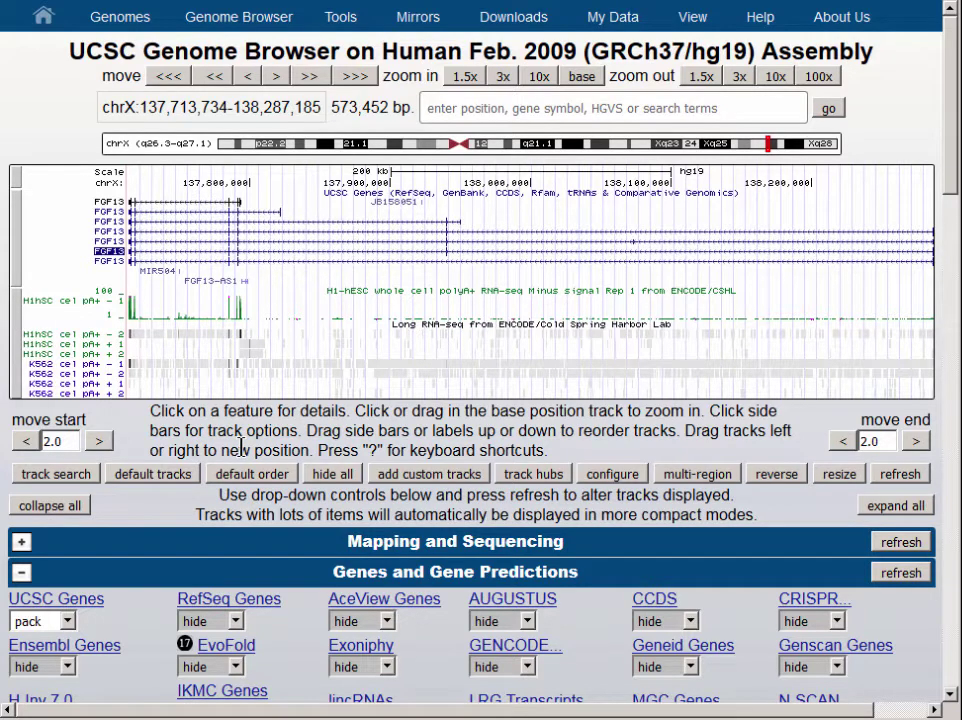
{"action": "left_click_drag", "start_coordinate": [223, 186], "coordinate": [250, 185]}
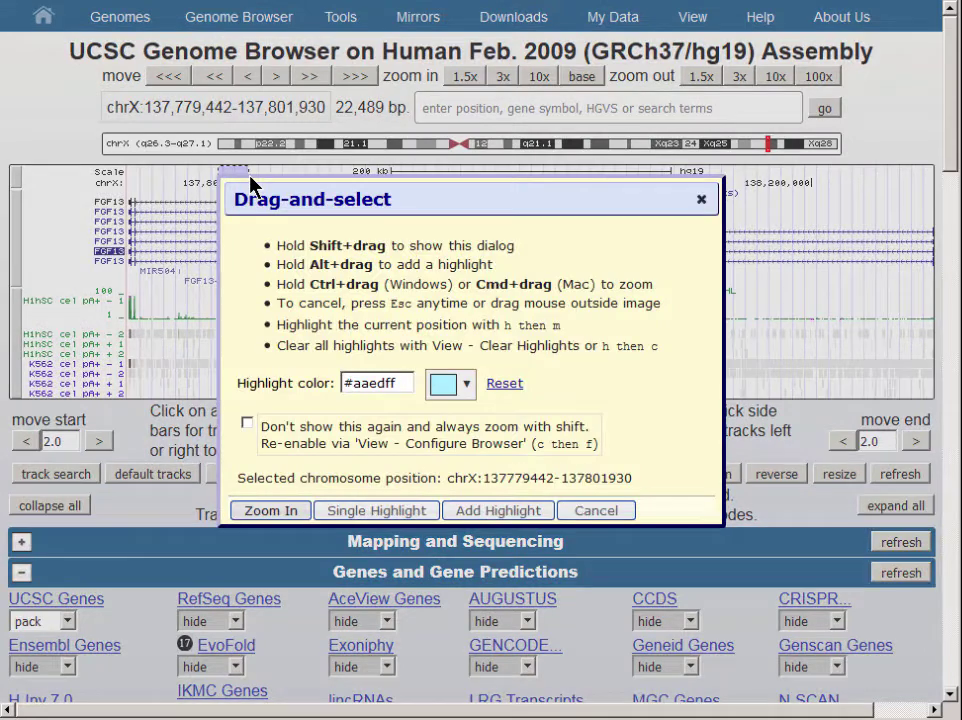
Zoom to chrX:137,779,442-137,801,930 and show the second H1-hESC replicate in full.
{"action": "left_click", "coordinate": [274, 510]}
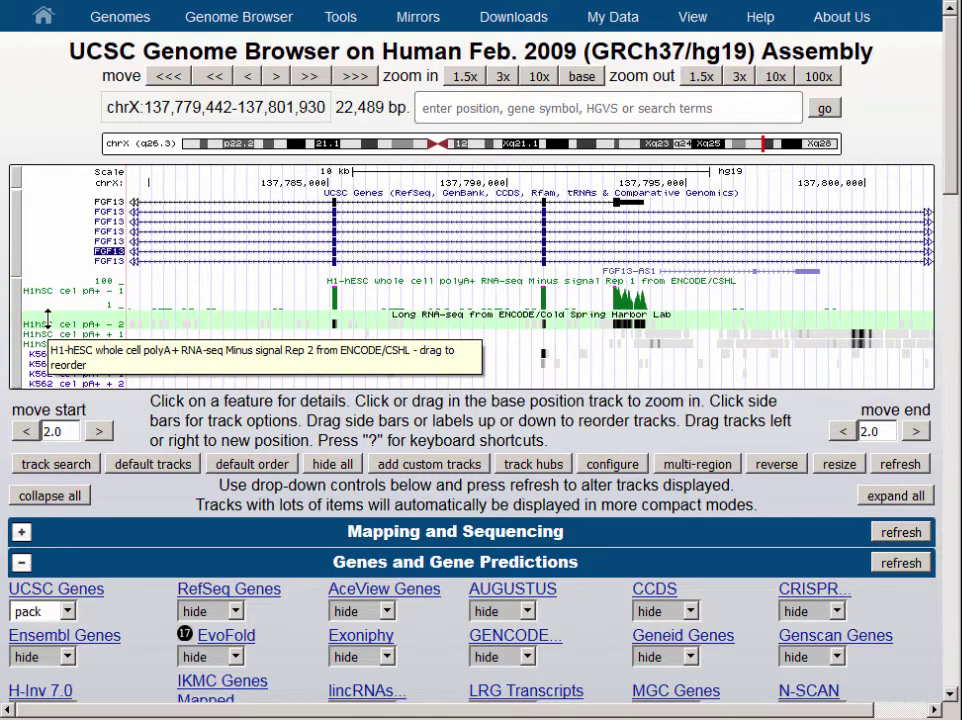
{"action": "right_click", "coordinate": [47, 320]}
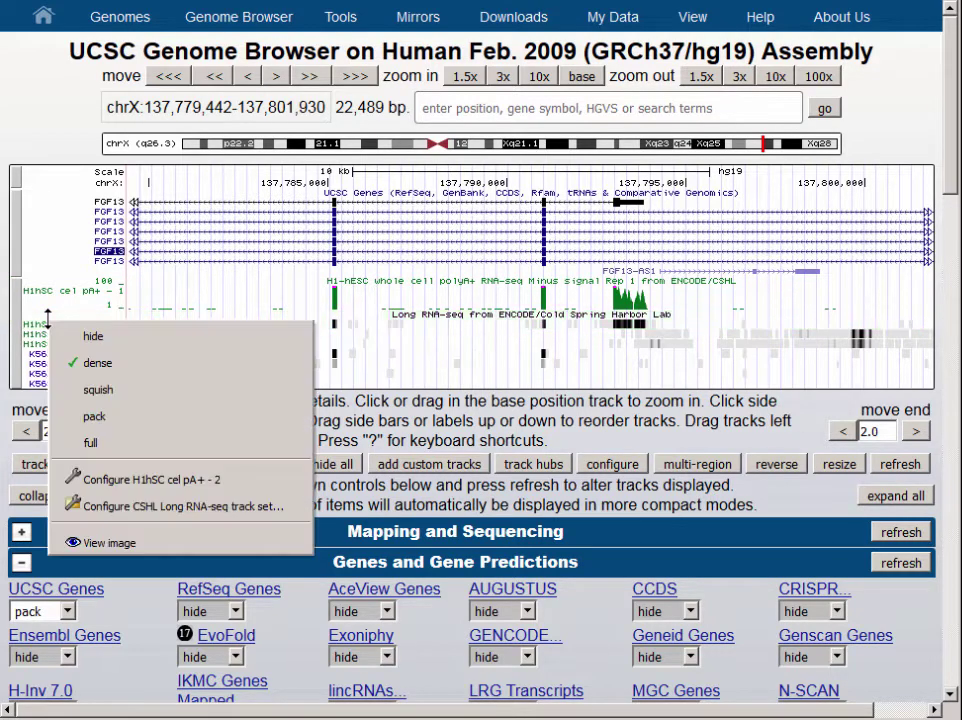
{"action": "left_click", "coordinate": [110, 442]}
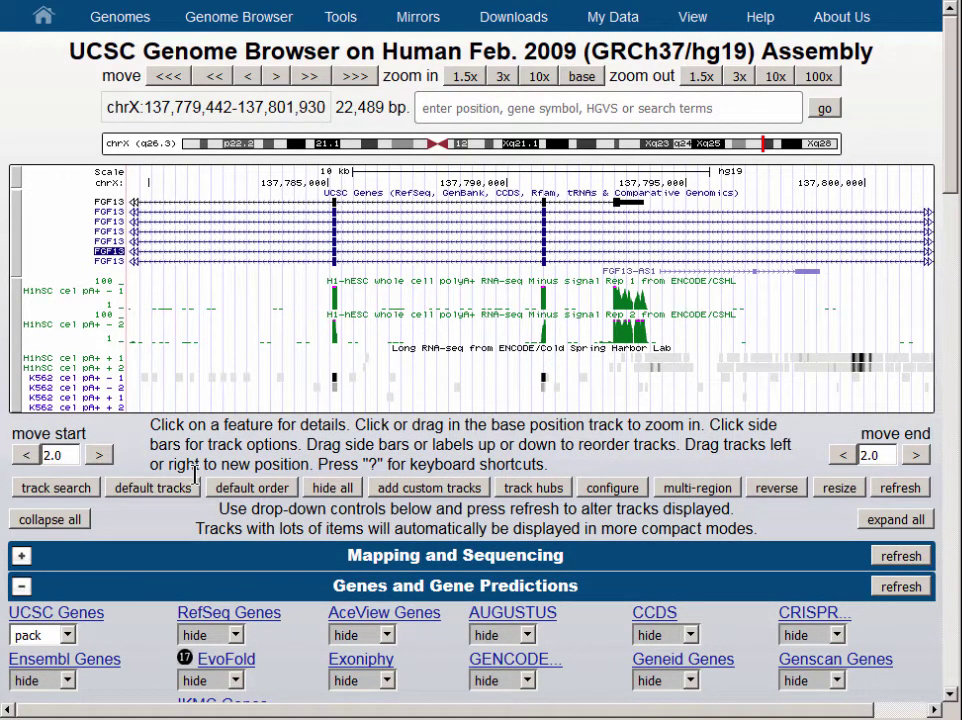
Switch both H1-hESC minus-signal replicate tracks to pack display.
{"action": "right_click", "coordinate": [84, 303]}
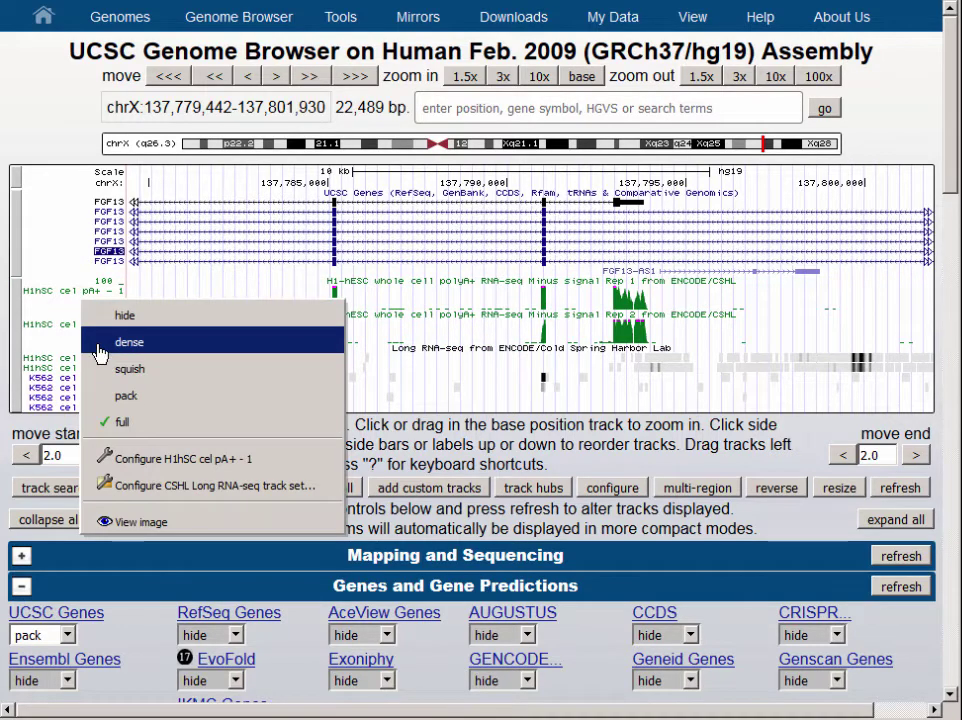
{"action": "left_click", "coordinate": [100, 398]}
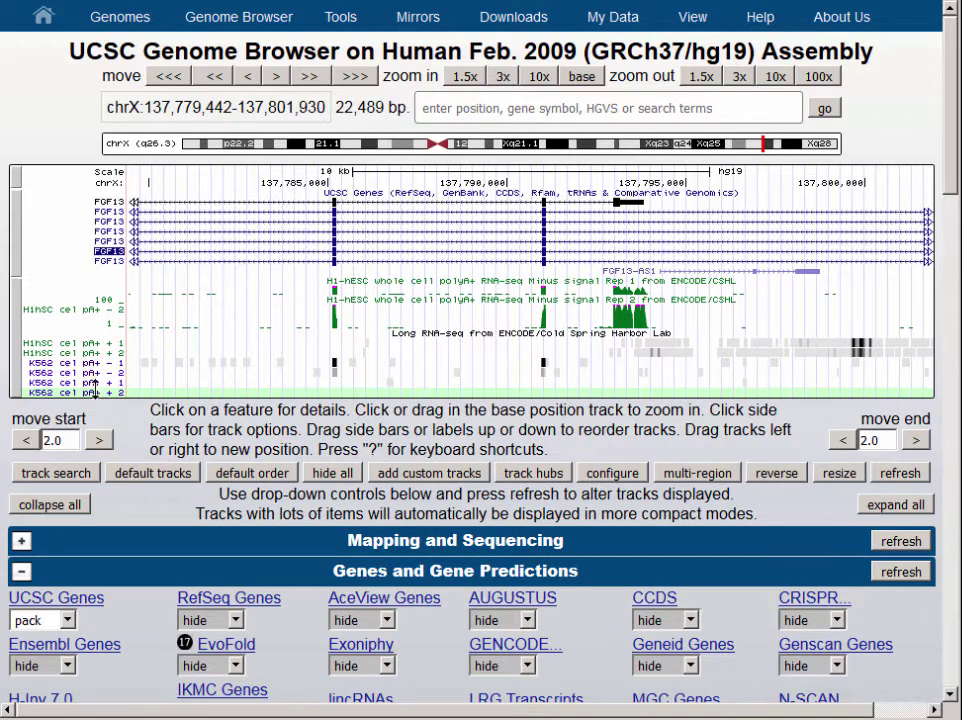
{"action": "right_click", "coordinate": [72, 313]}
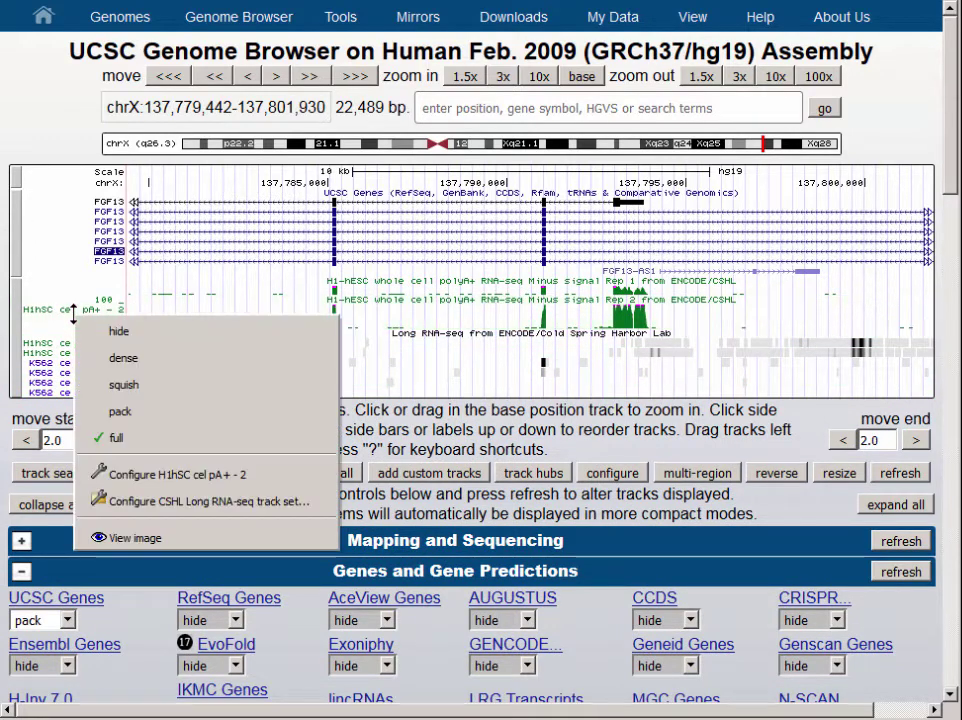
{"action": "left_click", "coordinate": [140, 412]}
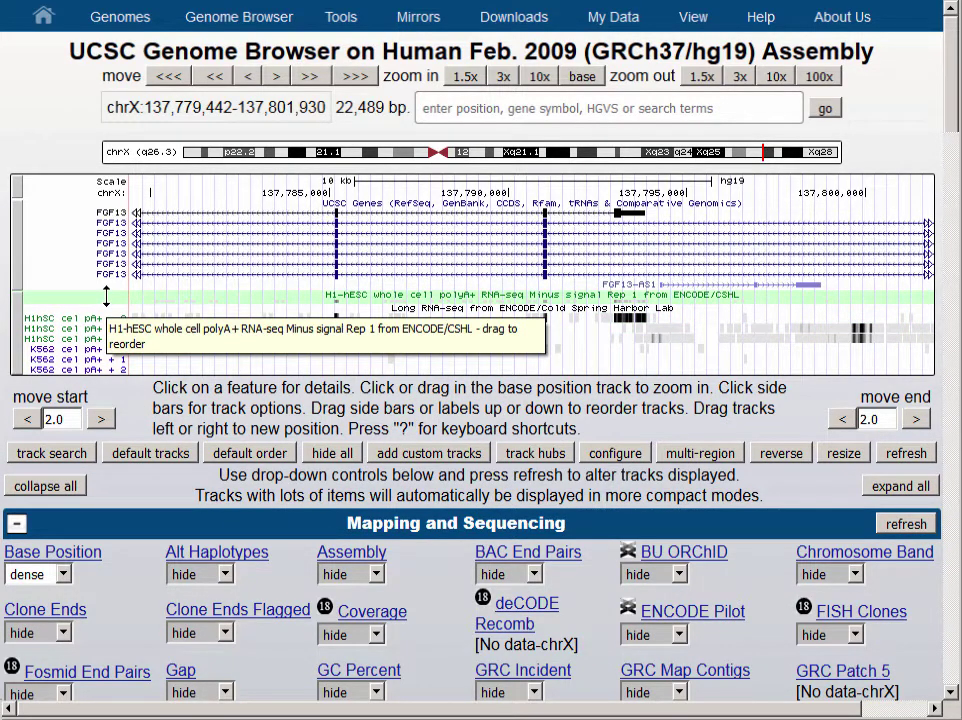
{"action": "right_click", "coordinate": [17, 330]}
Hide the whole CSHL Long RNA-seq track set, leaving only FGF13 and FGF13-AS1.
{"action": "left_click", "coordinate": [59, 342]}
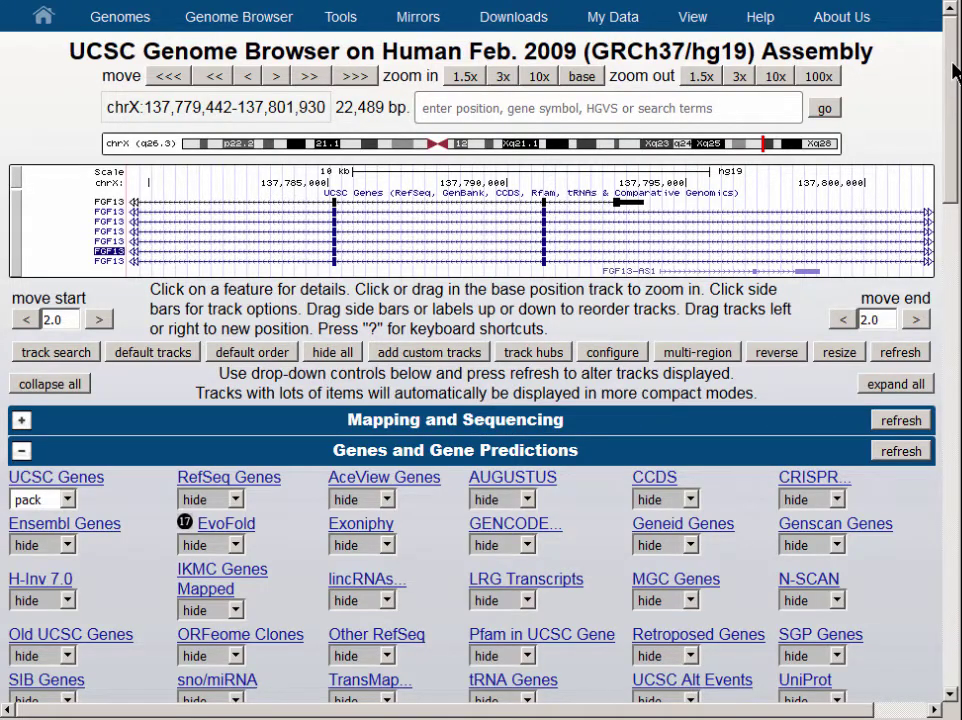
{"action": "left_click_drag", "start_coordinate": [956, 70], "coordinate": [953, 432]}
Turn on the 100 Vertebrates Conservation track in pack, then show its PhyloP graph in full.
{"action": "left_click", "coordinate": [435, 450]}
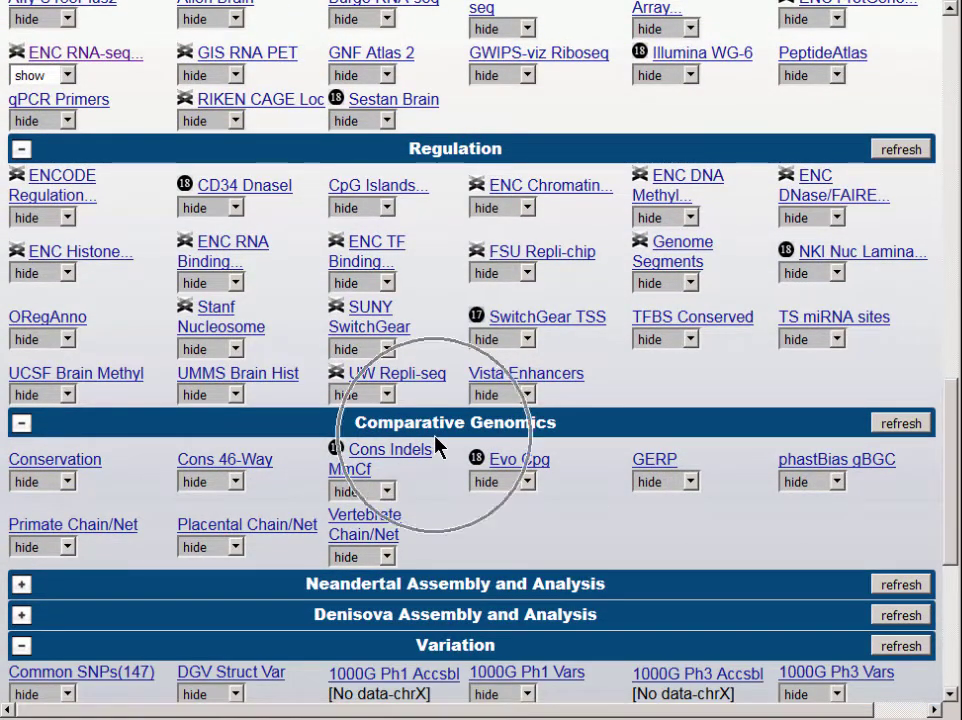
{"action": "left_click", "coordinate": [67, 482]}
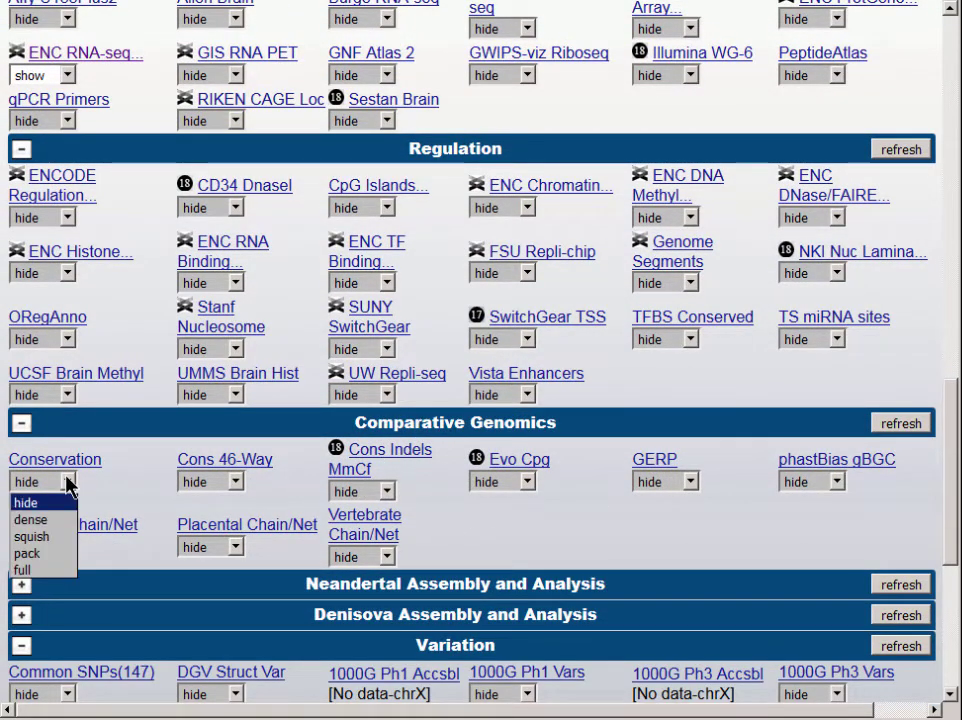
{"action": "left_click", "coordinate": [40, 553]}
{"action": "left_click", "coordinate": [900, 424]}
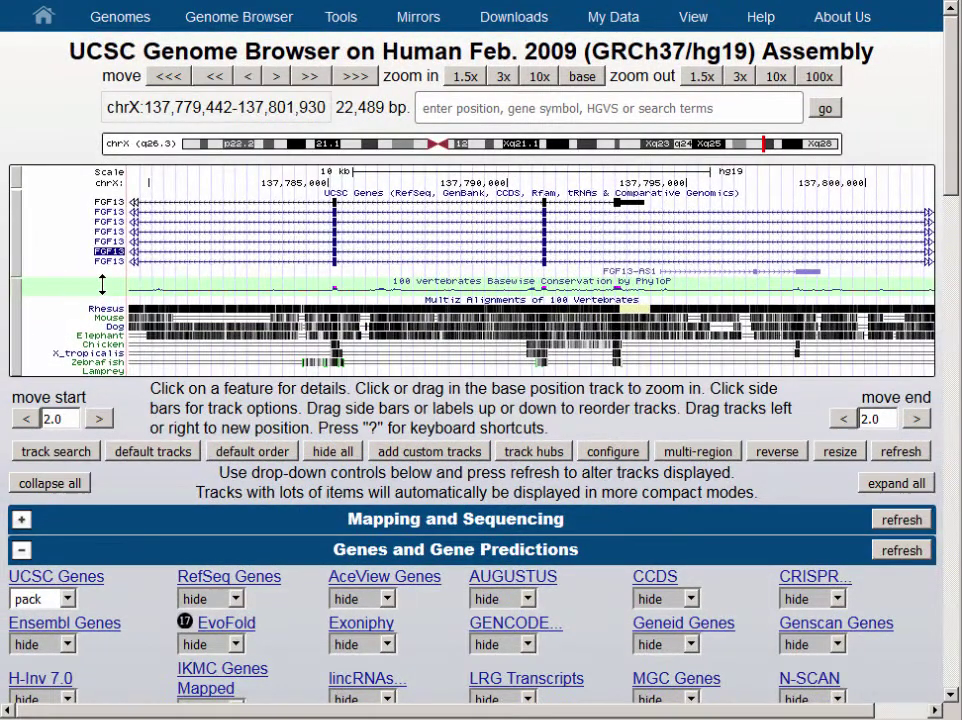
{"action": "right_click", "coordinate": [101, 284]}
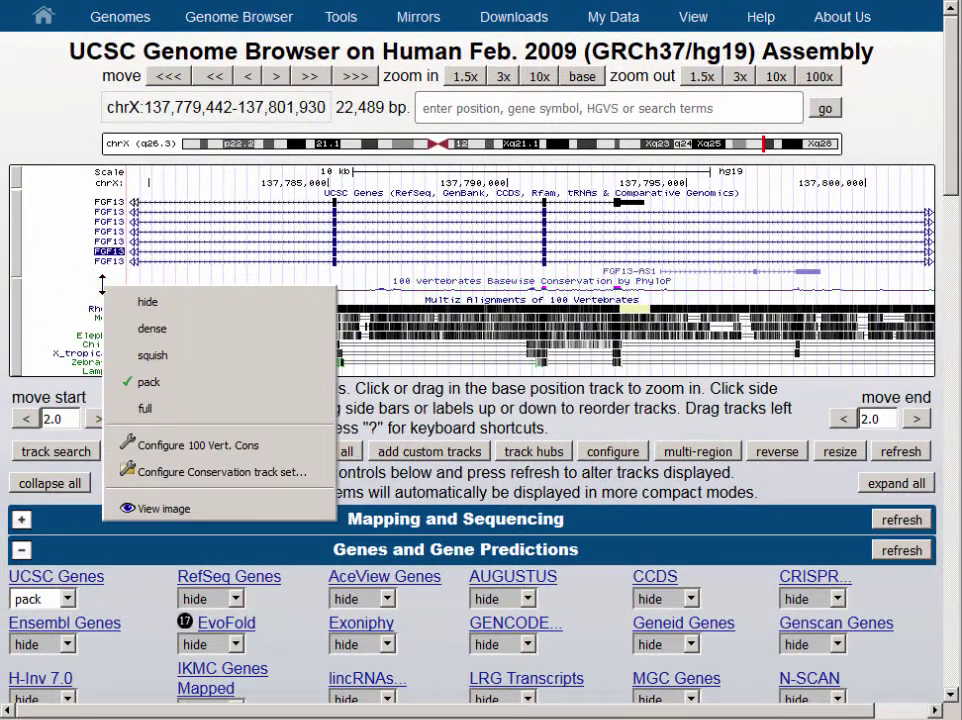
{"action": "left_click", "coordinate": [181, 412]}
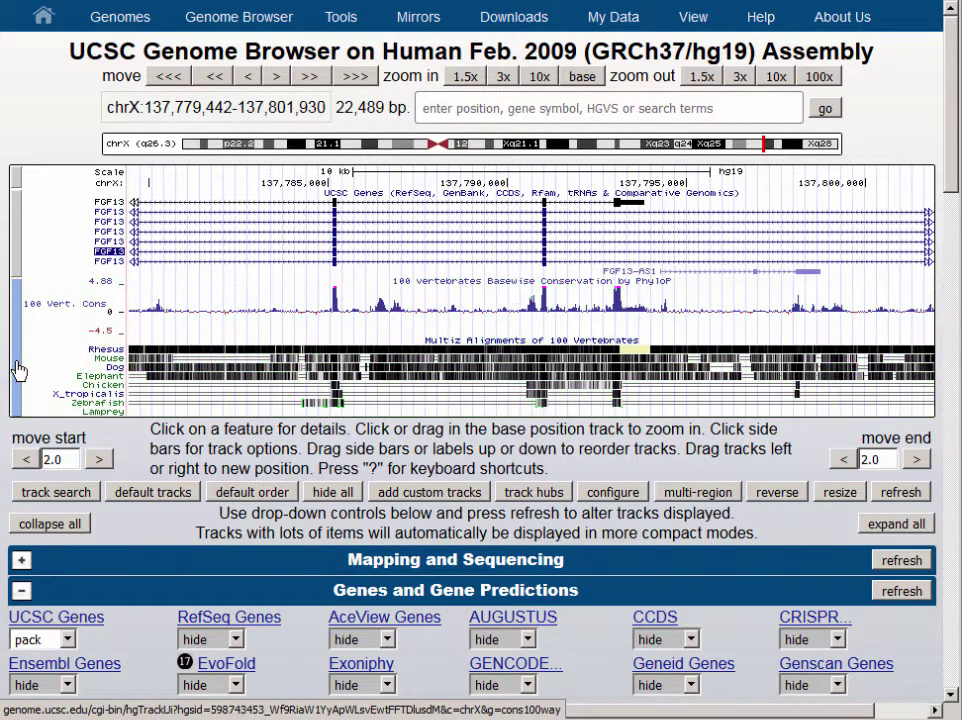
Set the conservation track's maximum display mode to pack.
{"action": "left_click", "coordinate": [18, 370]}
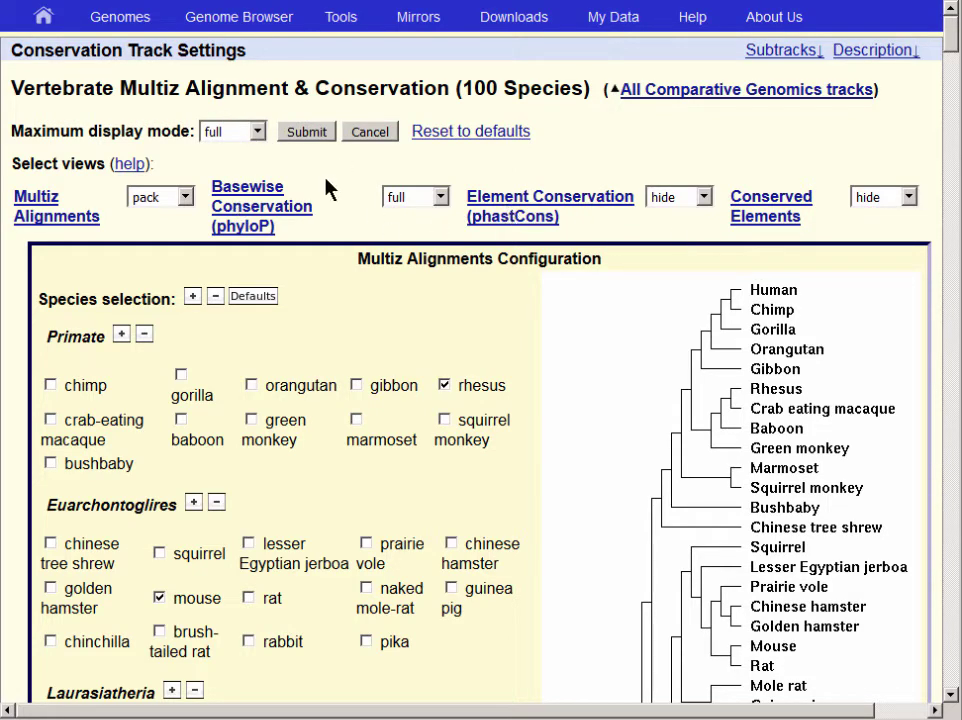
{"action": "left_click", "coordinate": [258, 132]}
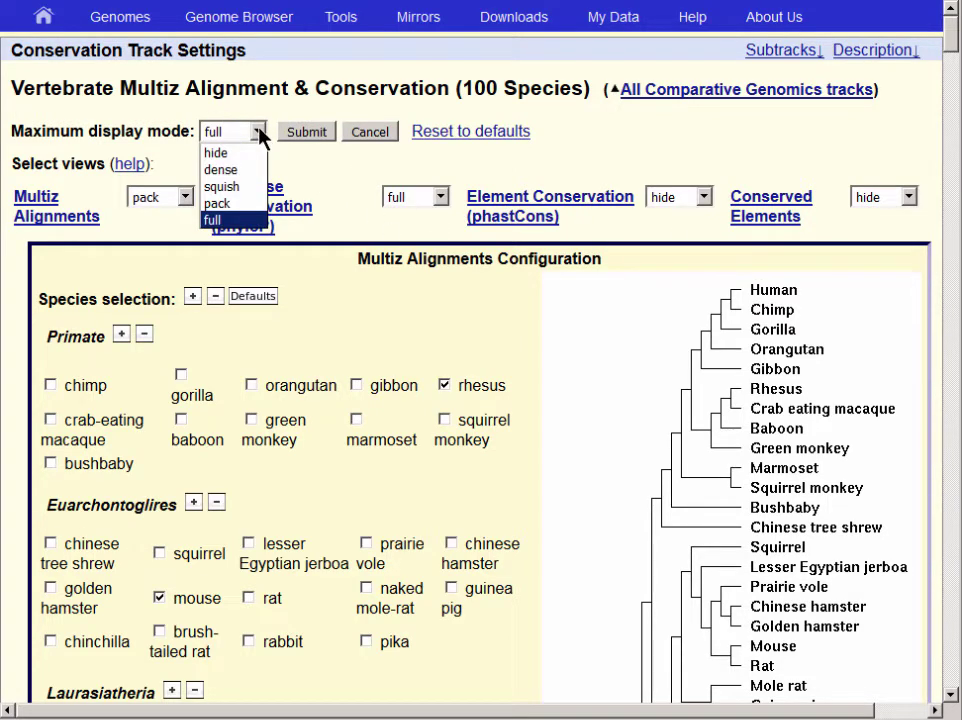
{"action": "left_click", "coordinate": [246, 203]}
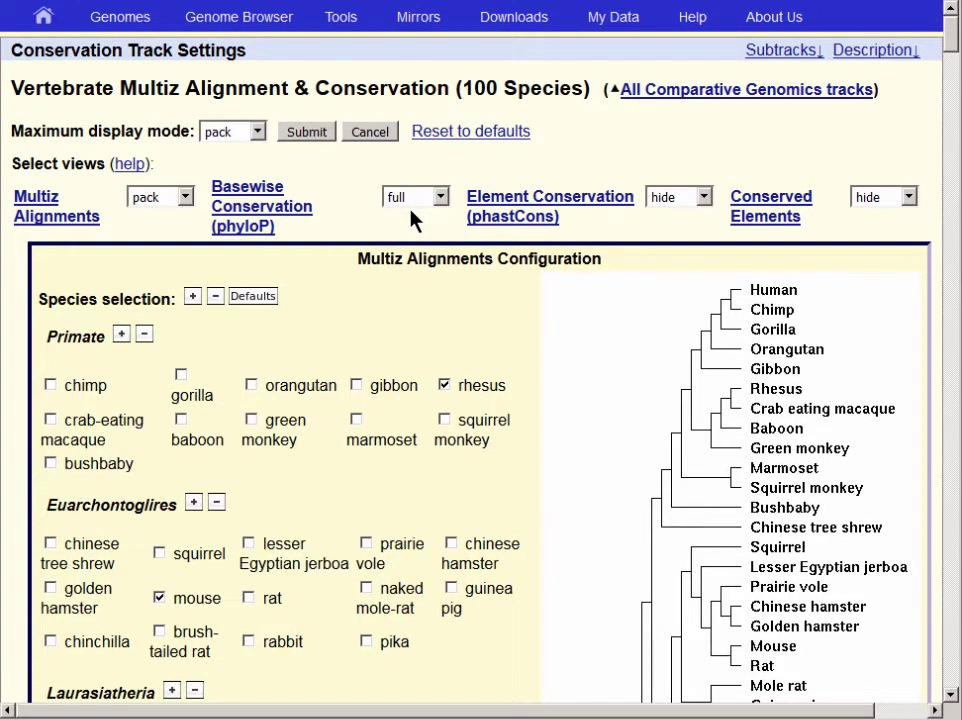
Check every species for the Multiz alignment and submit the conservation settings.
{"action": "left_click", "coordinate": [279, 231]}
{"action": "left_click", "coordinate": [193, 297]}
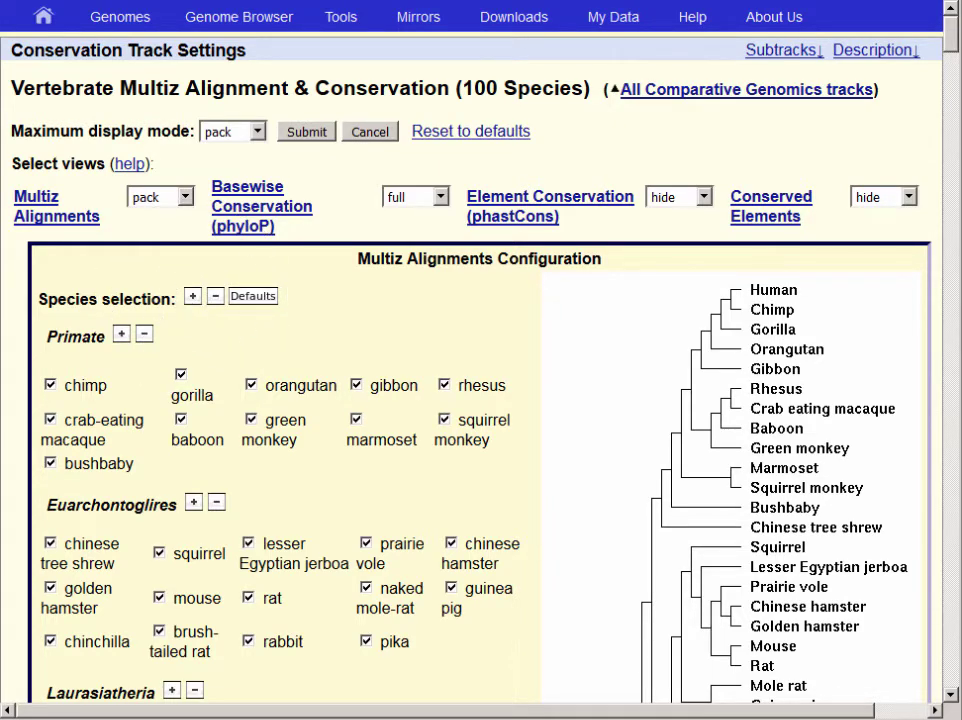
{"action": "left_click_drag", "start_coordinate": [953, 28], "coordinate": [956, 113]}
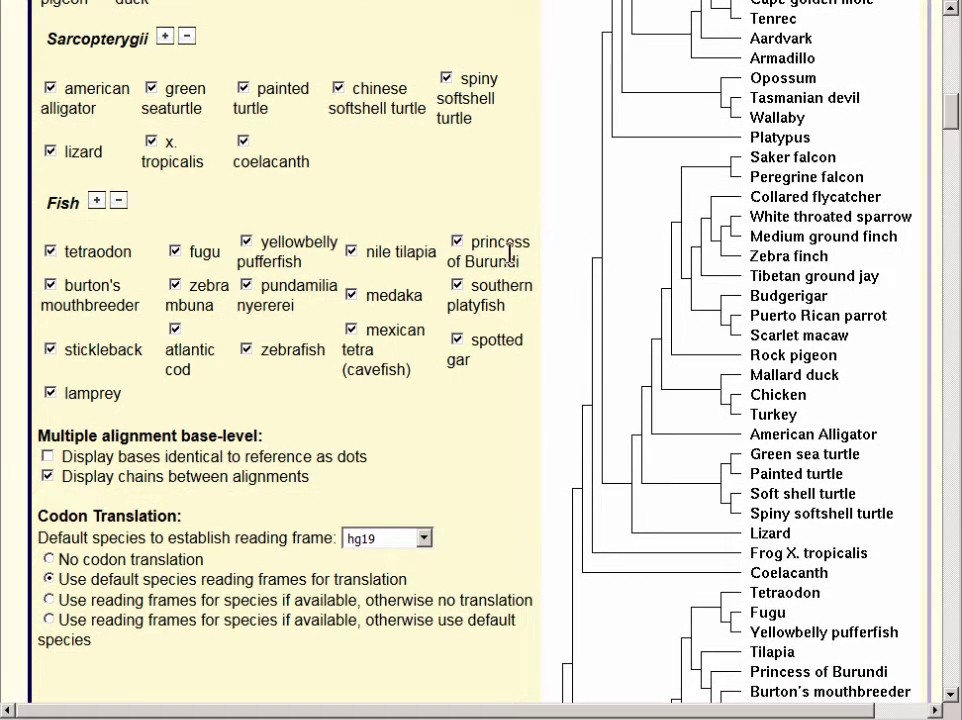
{"action": "left_click", "coordinate": [441, 287]}
{"action": "left_click_drag", "start_coordinate": [951, 118], "coordinate": [956, 37]}
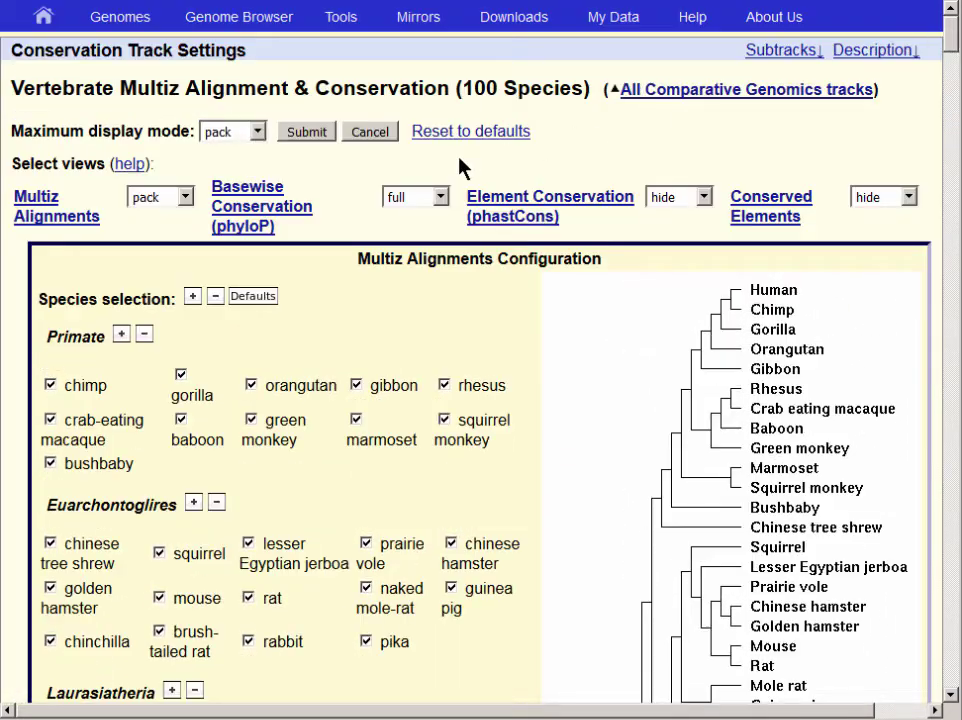
{"action": "left_click", "coordinate": [317, 138]}
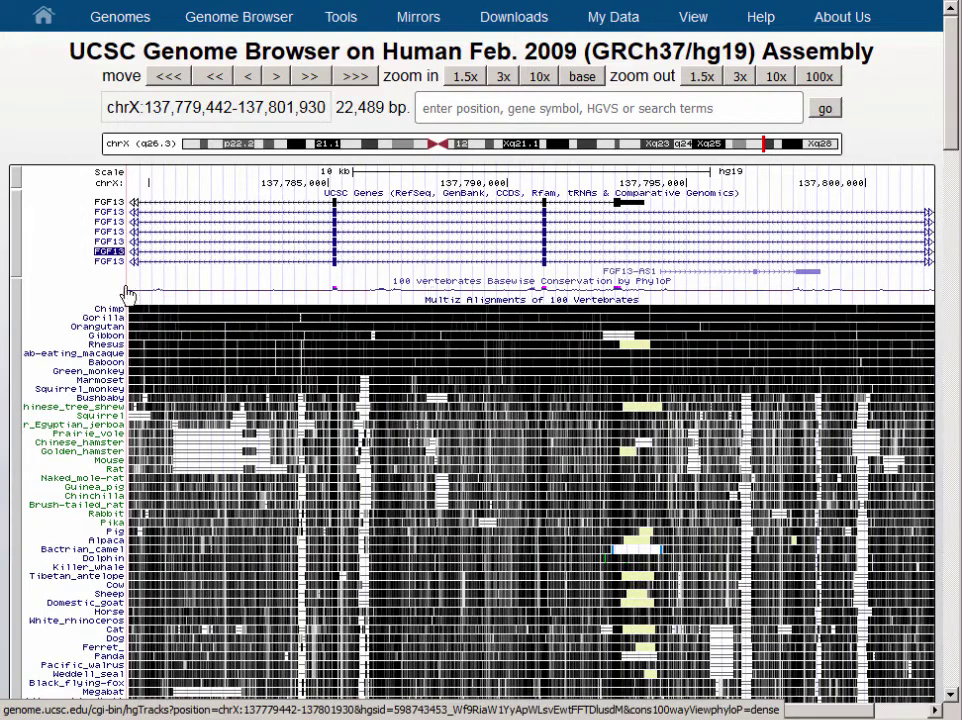
Switch the 100 Vert. Cons track to full display and scroll through the Multiz species rows.
{"action": "right_click", "coordinate": [65, 287]}
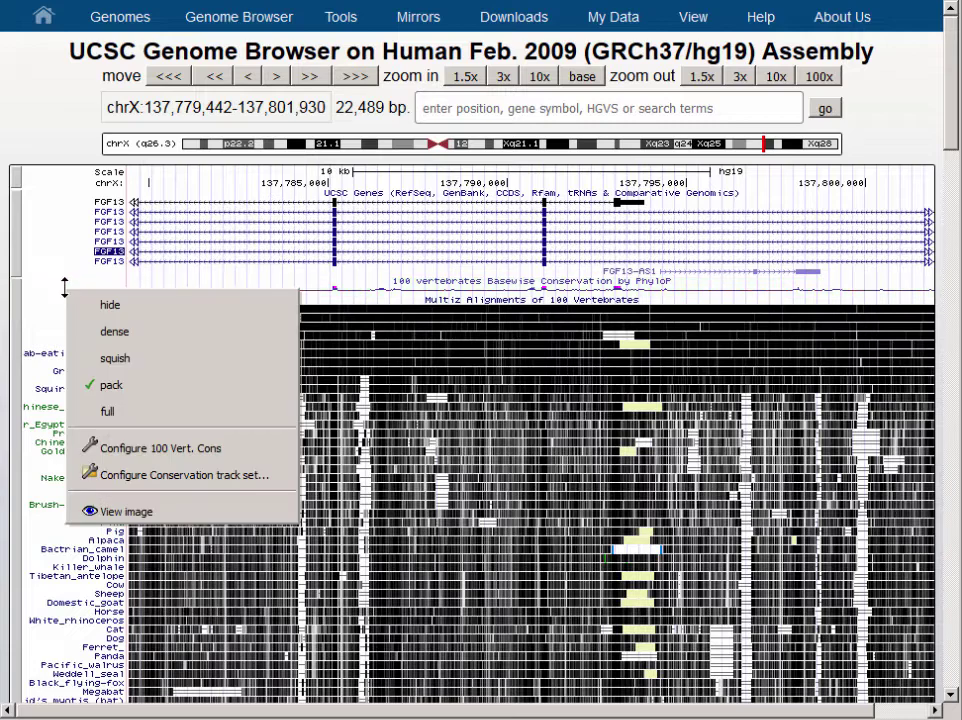
{"action": "left_click", "coordinate": [129, 413]}
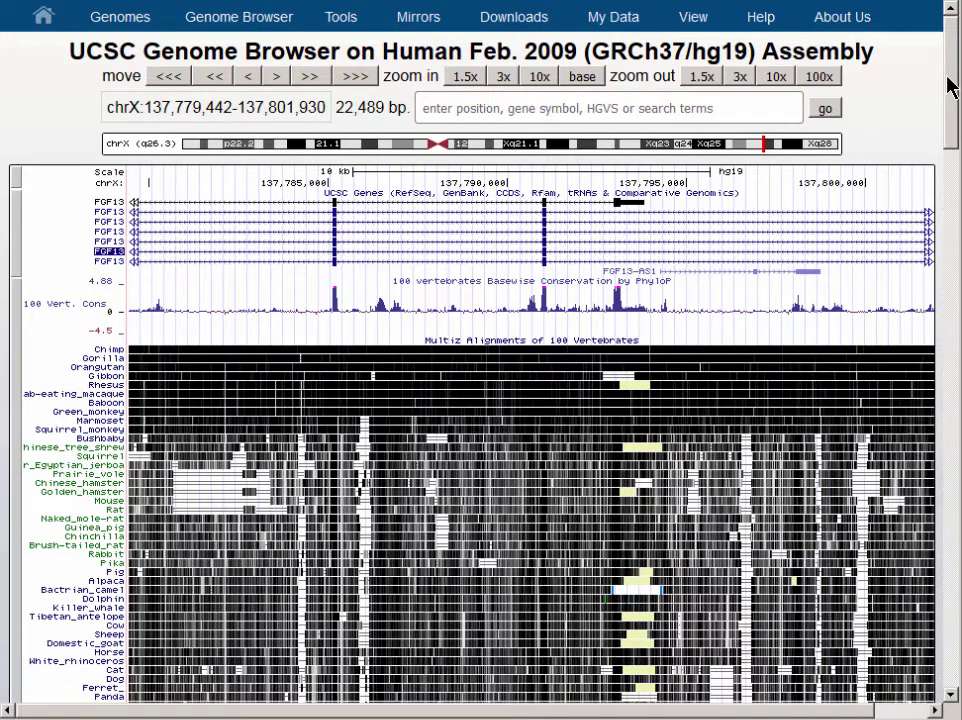
{"action": "left_click_drag", "start_coordinate": [950, 89], "coordinate": [953, 140]}
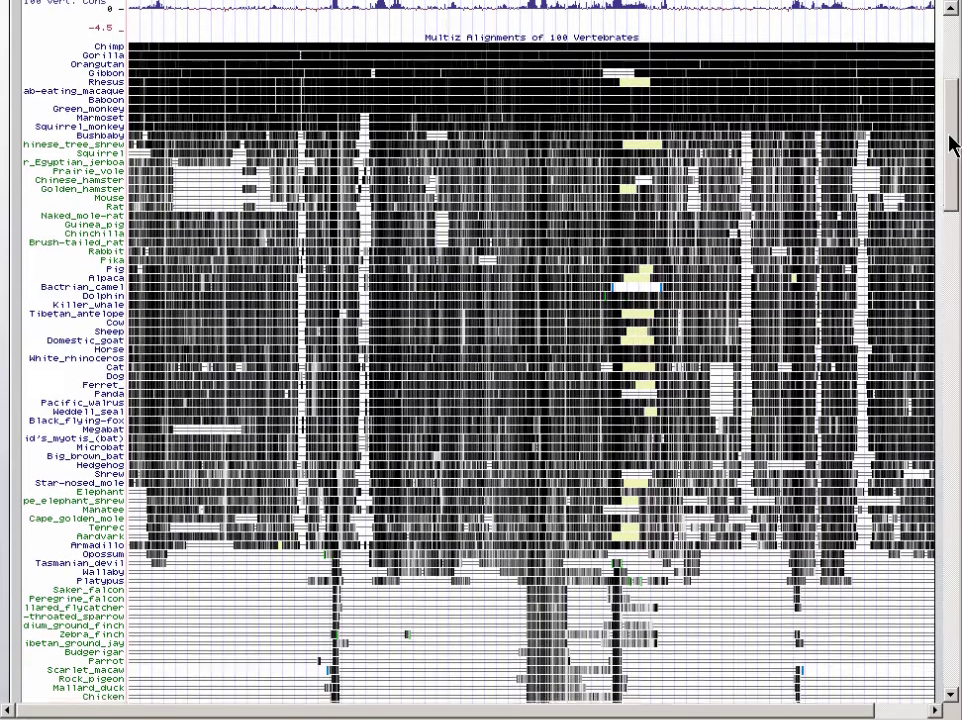
{"action": "mouse_move", "coordinate": [953, 143]}
{"action": "left_mouse_down"}
{"action": "mouse_move", "coordinate": [953, 175]}
{"action": "mouse_move", "coordinate": [953, 130]}
{"action": "left_mouse_up"}
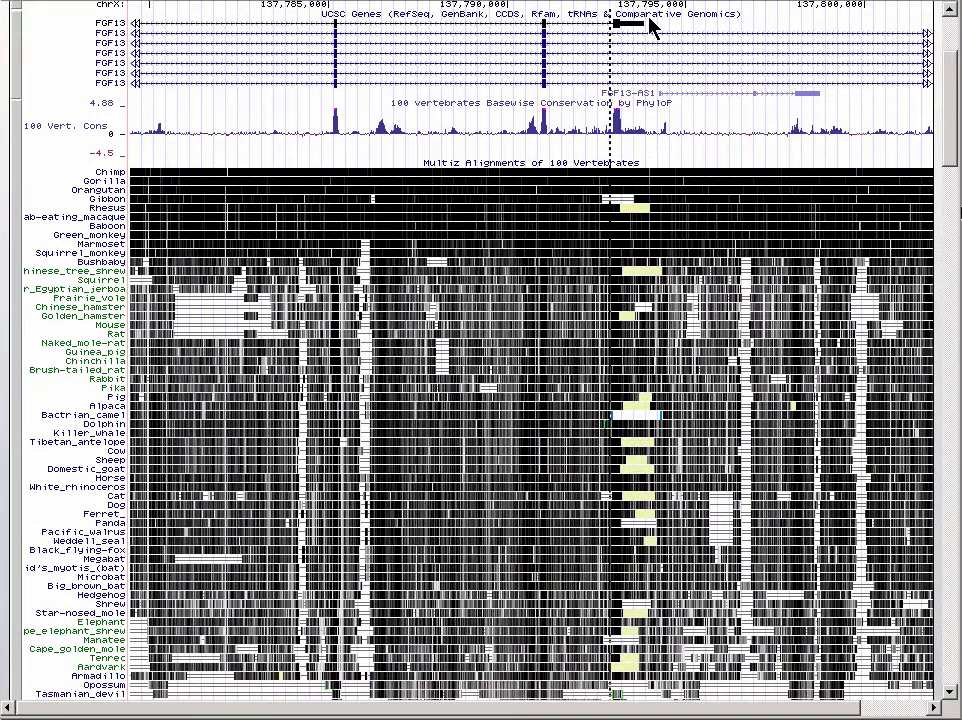
{"action": "left_click_drag", "start_coordinate": [612, 20], "coordinate": [656, 20]}
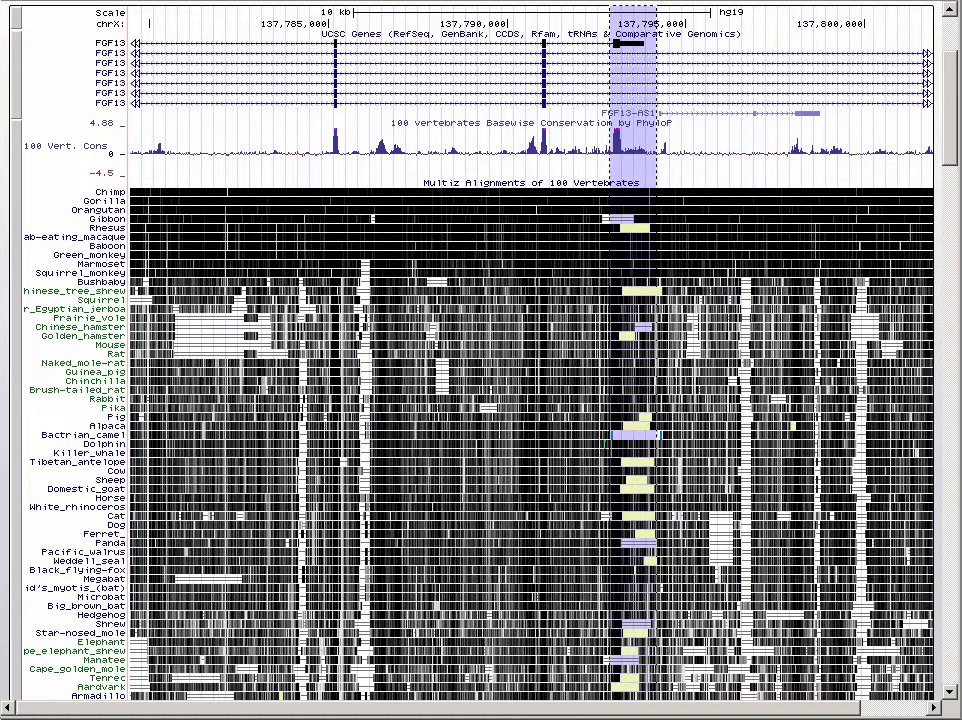
{"action": "scroll", "coordinate": [48, 313], "scroll_direction": "up", "scroll_amount": 1}
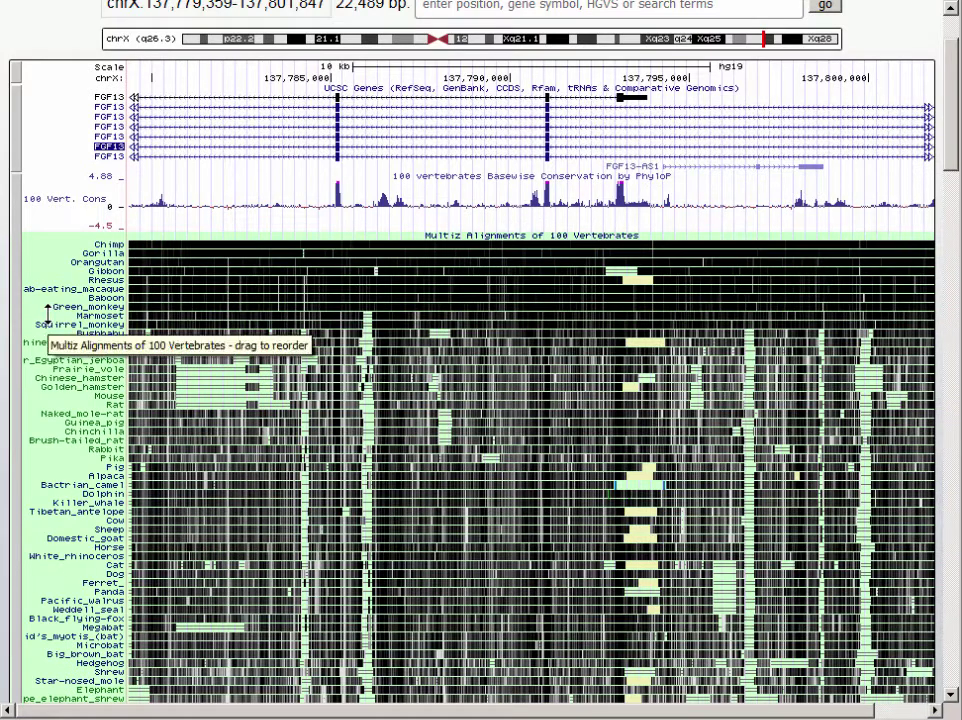
Show the Multiz alignment track in full mode, then switch it to dense.
{"action": "right_click", "coordinate": [47, 313]}
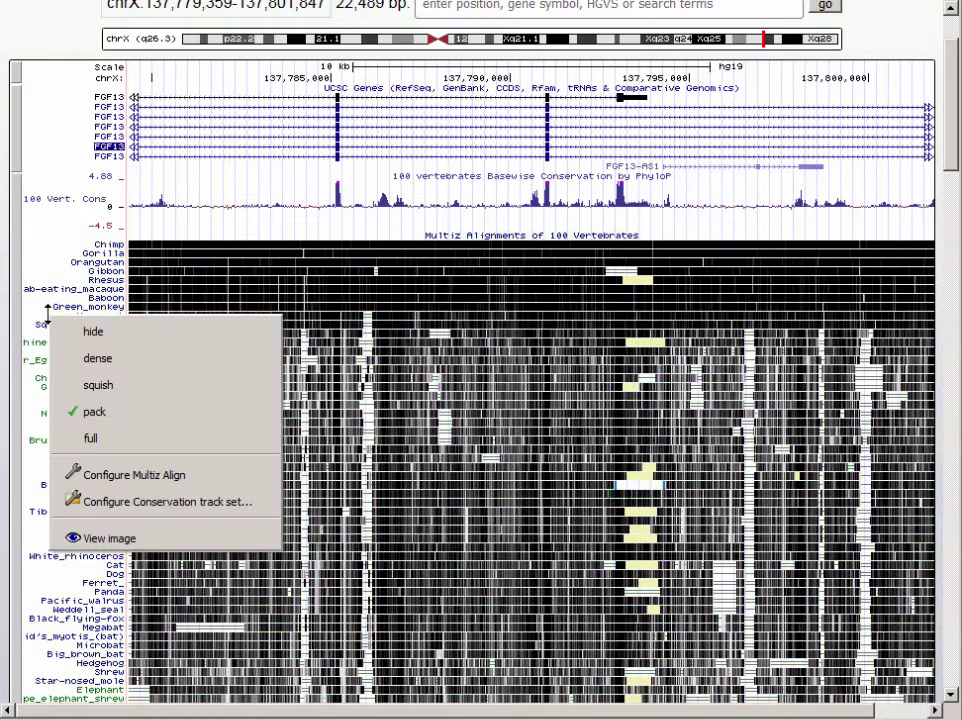
{"action": "left_click", "coordinate": [104, 444]}
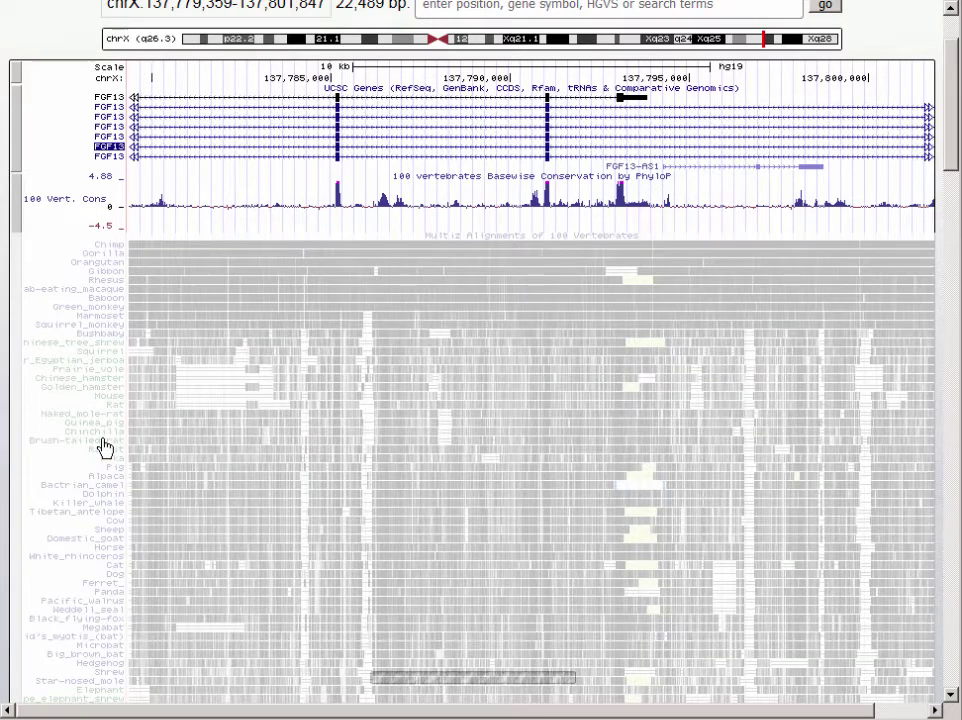
{"action": "scroll", "coordinate": [957, 122], "scroll_direction": "down", "scroll_amount": 1}
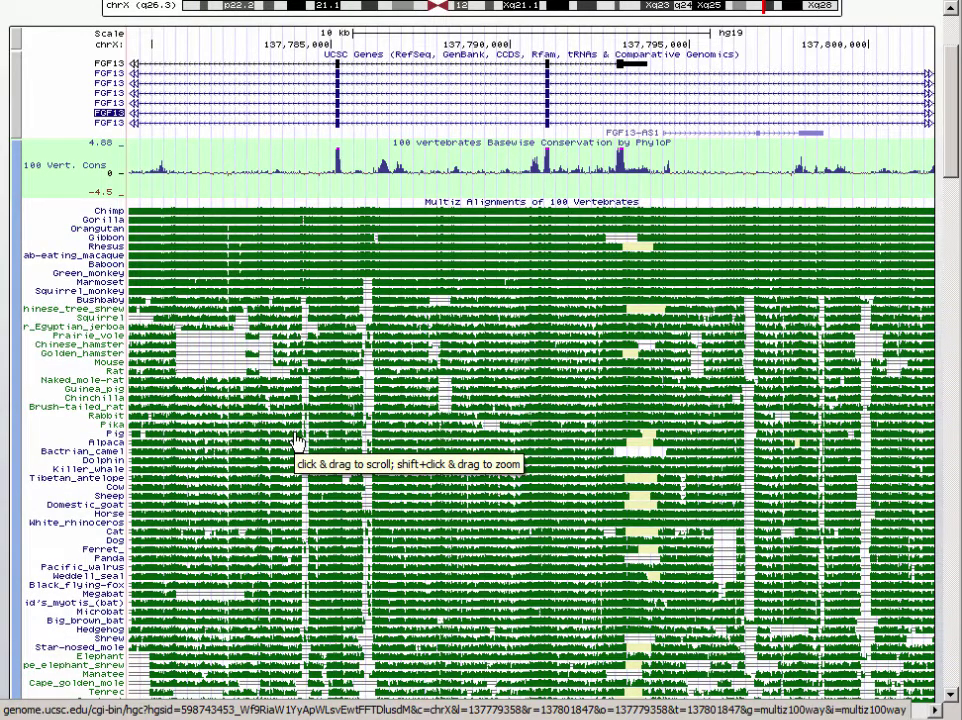
{"action": "right_click", "coordinate": [68, 363]}
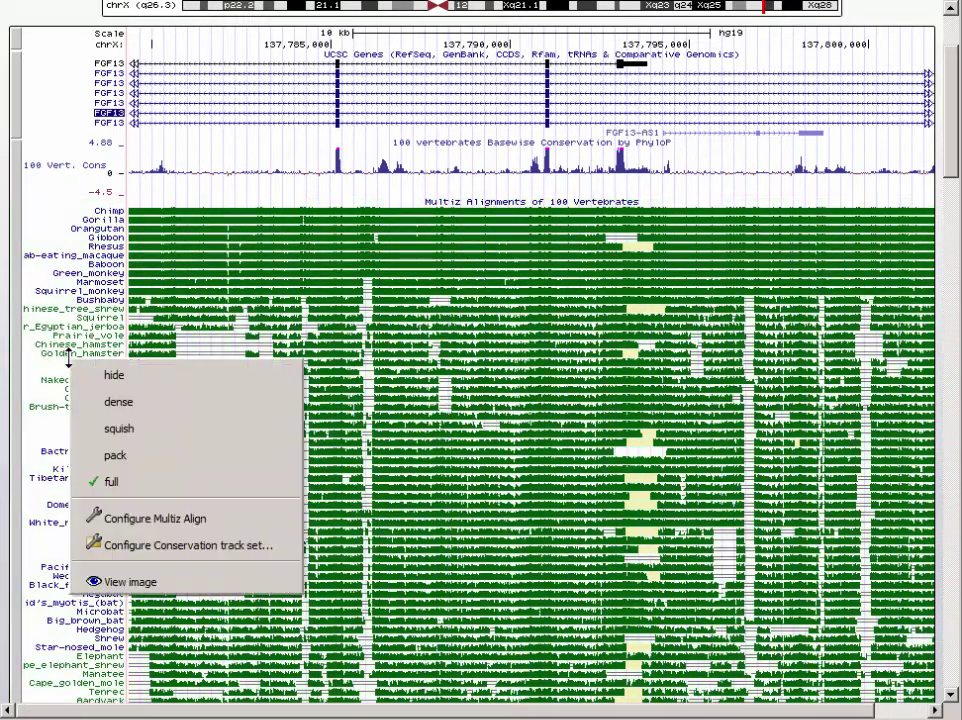
{"action": "left_click", "coordinate": [116, 404]}
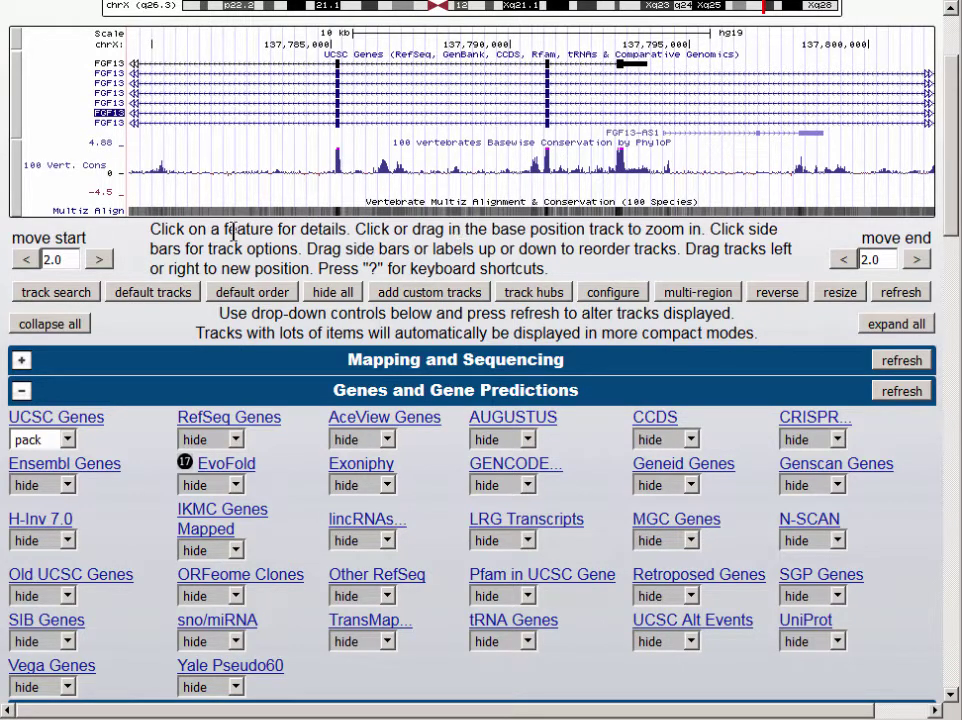
Try squish, settle on pack for the Multiz alignment, and set 100 Vert. Cons to dense.
{"action": "right_click", "coordinate": [88, 207]}
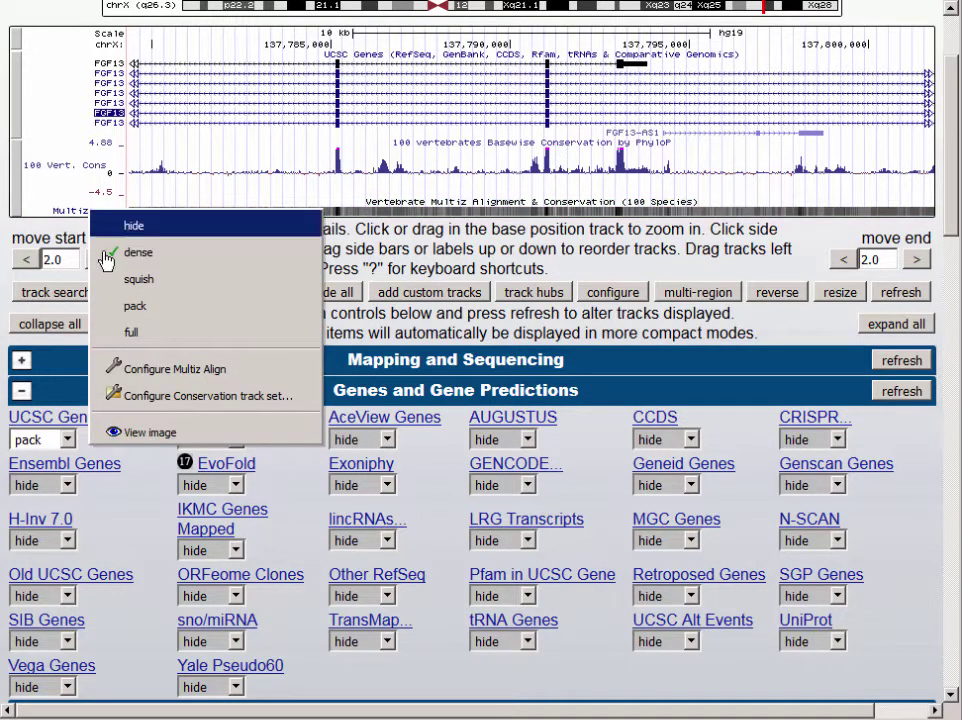
{"action": "left_click", "coordinate": [120, 334]}
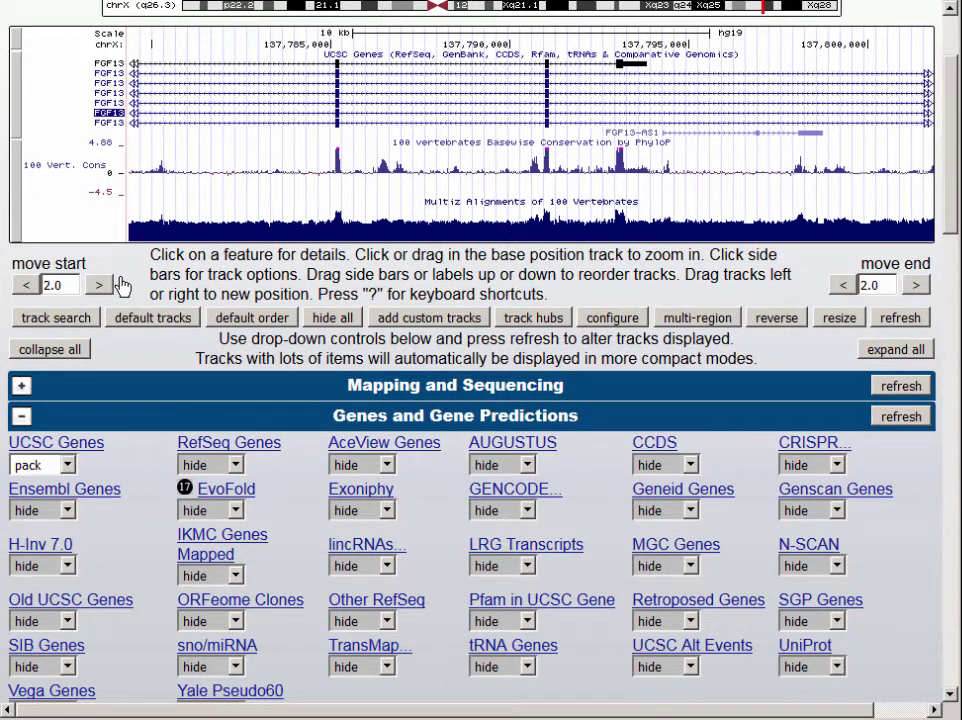
{"action": "right_click", "coordinate": [79, 222]}
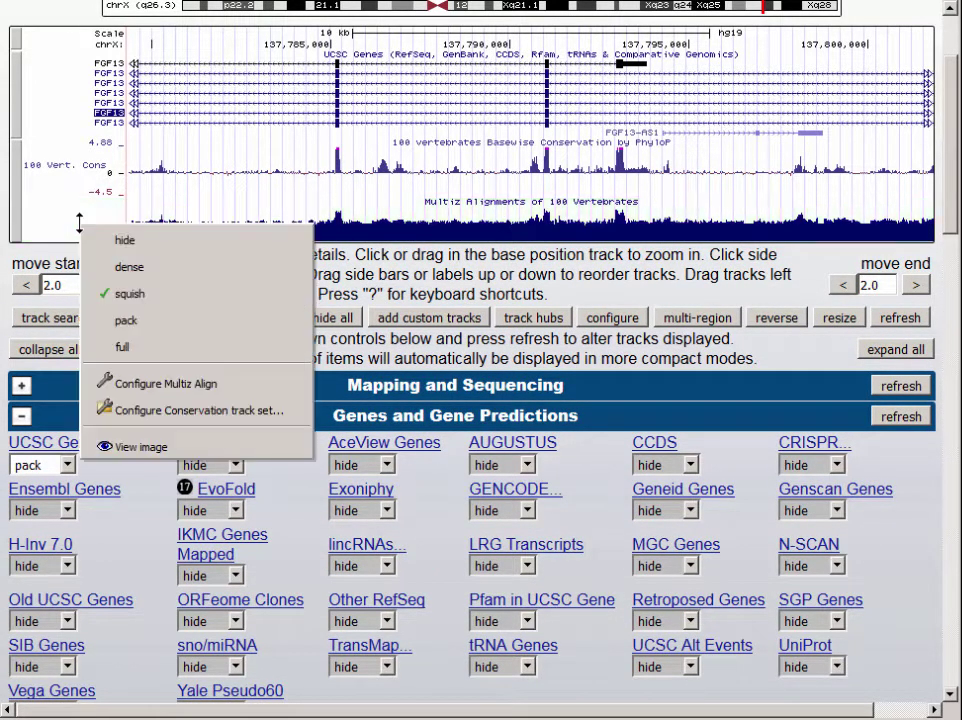
{"action": "left_click", "coordinate": [176, 320]}
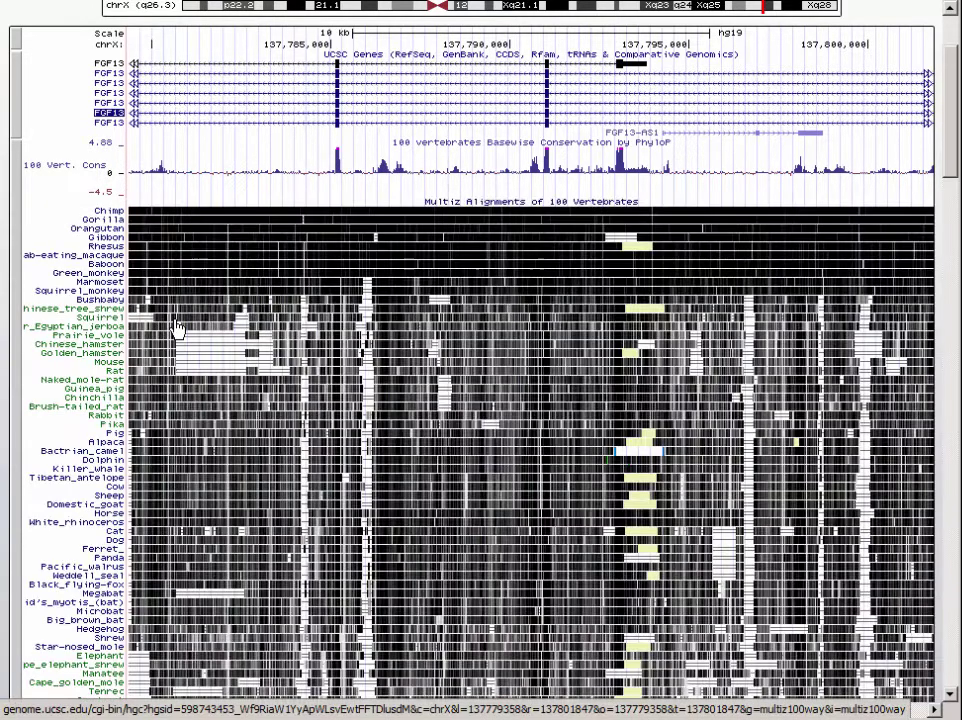
{"action": "left_click", "coordinate": [668, 155]}
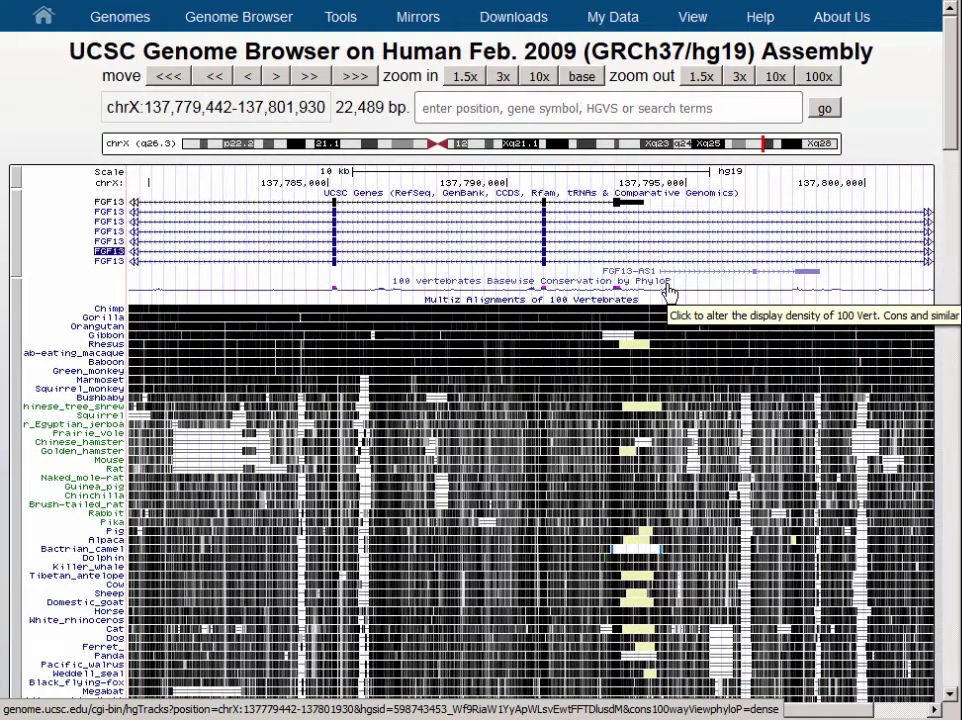